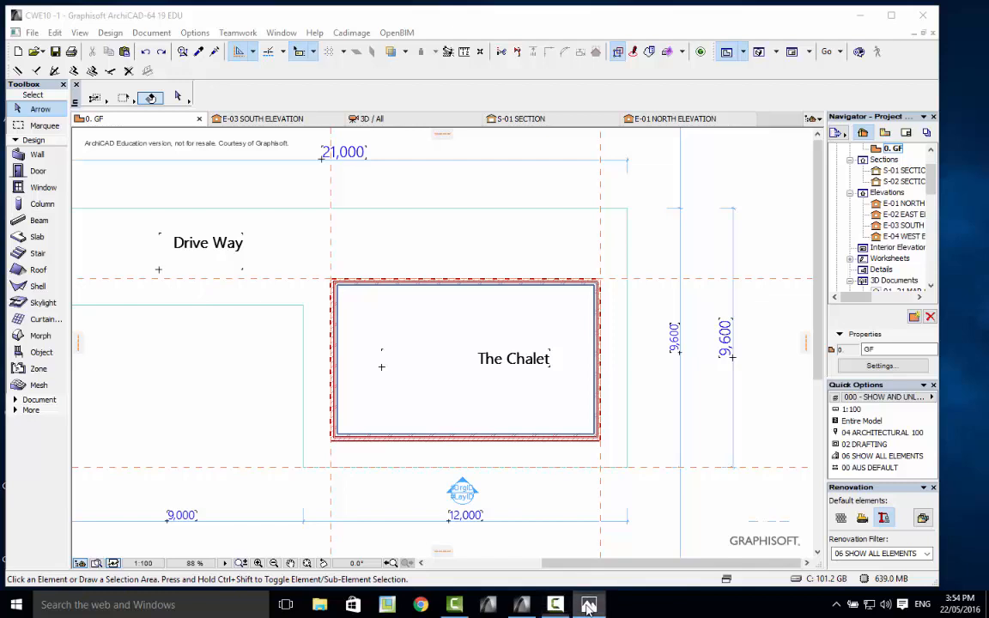
Check the site plan The Chalet.jpg in Photos, return to ArchiCAD and show the marquee area over the chalet in 3D.
key(alt+Tab)
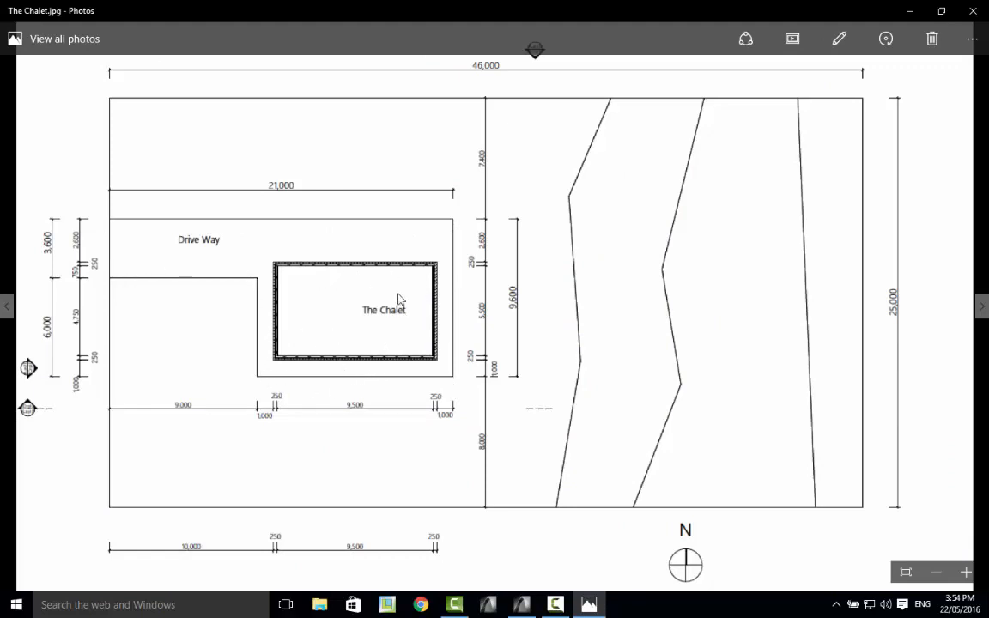
key(alt+Tab)
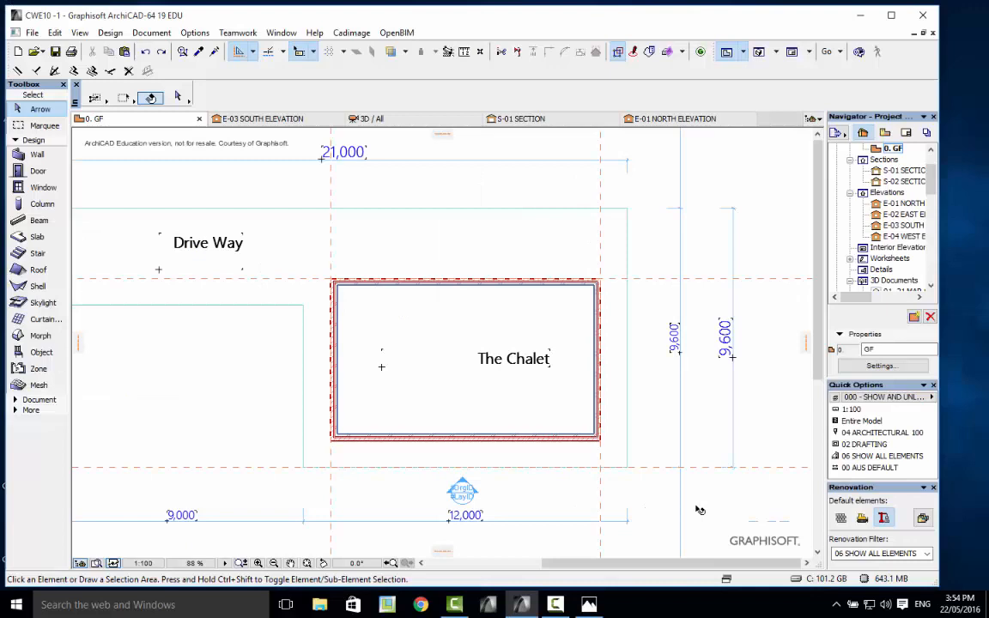
click(44, 125)
right_click(616, 302)
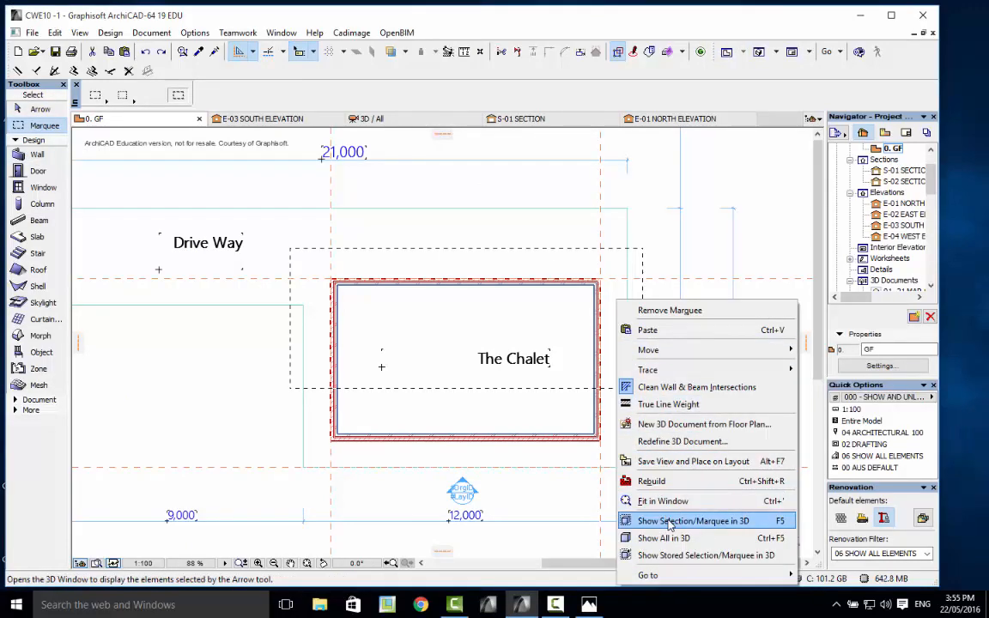
click(671, 521)
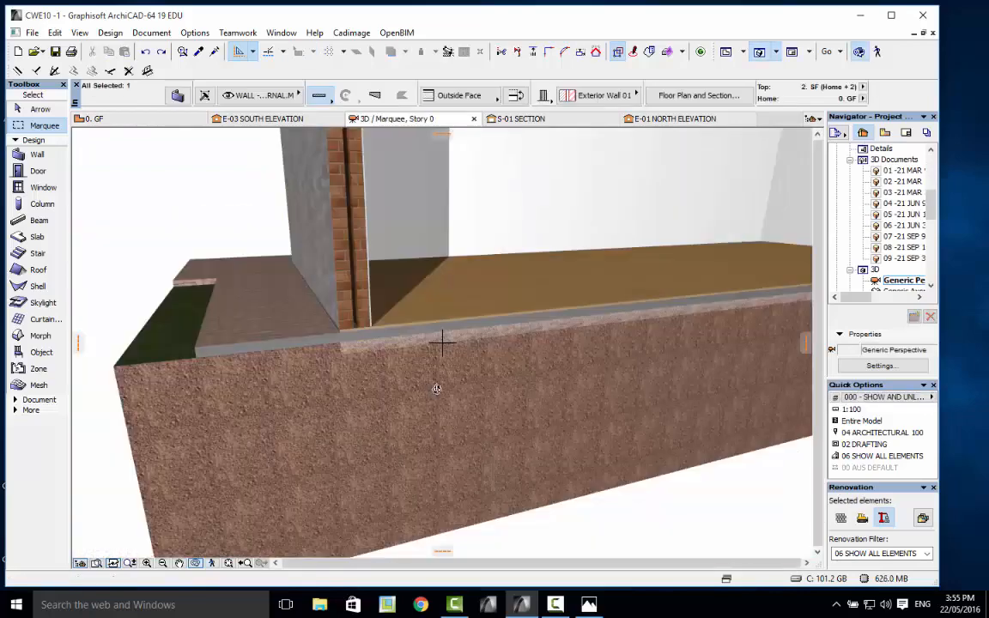
Examine the junction of the cavity brick wall, floor slab and pavement in the cut 3D model.
scroll(353, 271, up, 3)
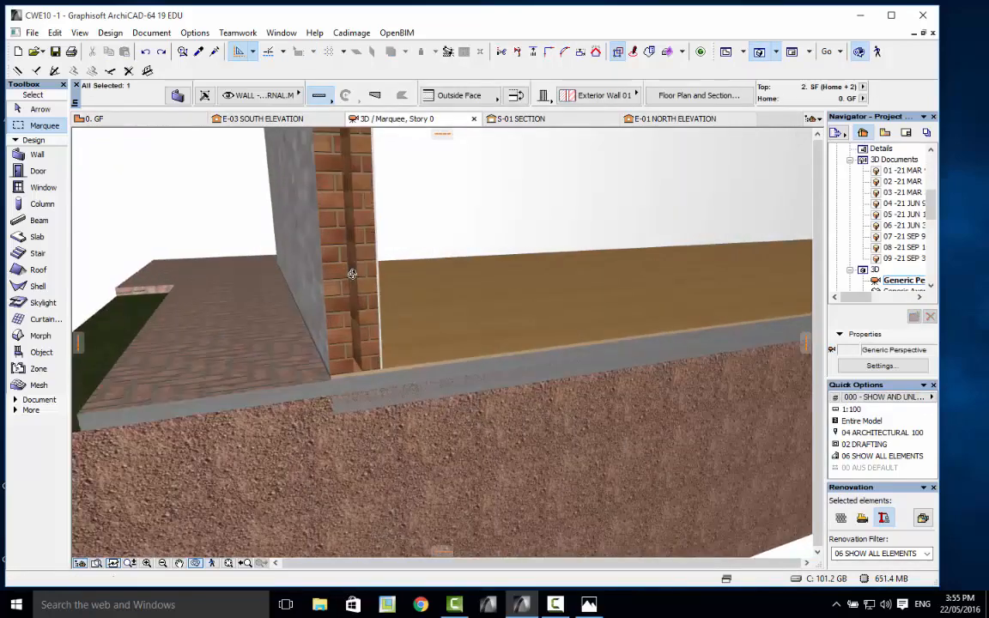
scroll(352, 273, up, 4)
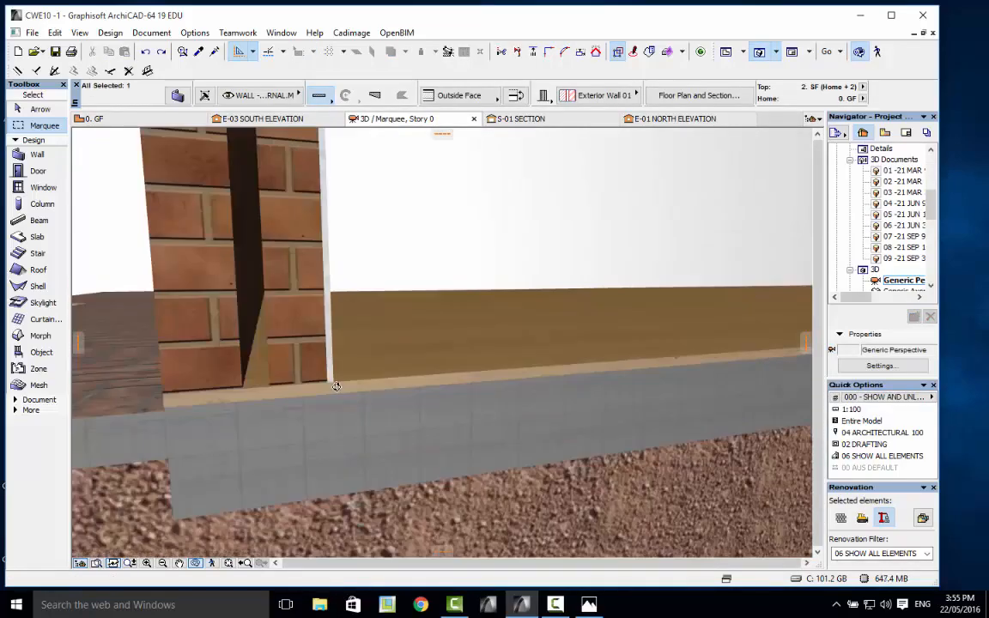
scroll(336, 386, down, 6)
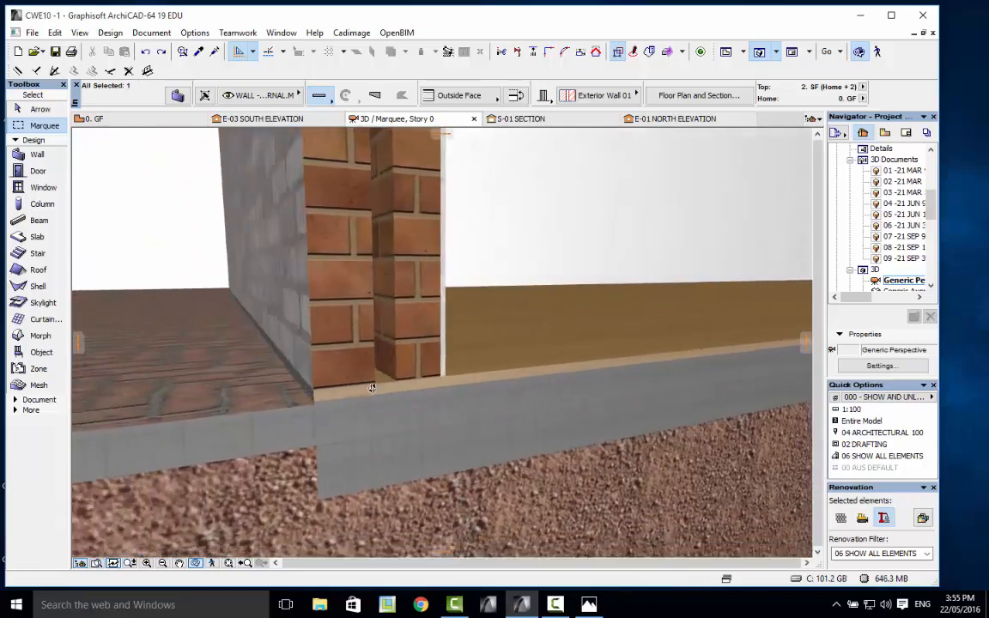
scroll(371, 388, down, 5)
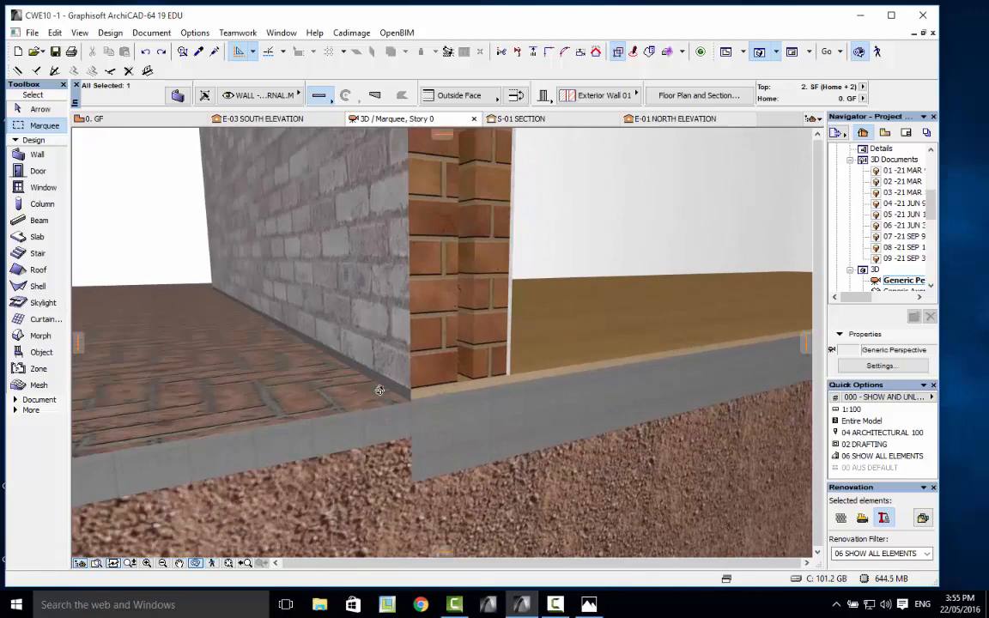
shift+middle_drag(380, 391, 543, 423)
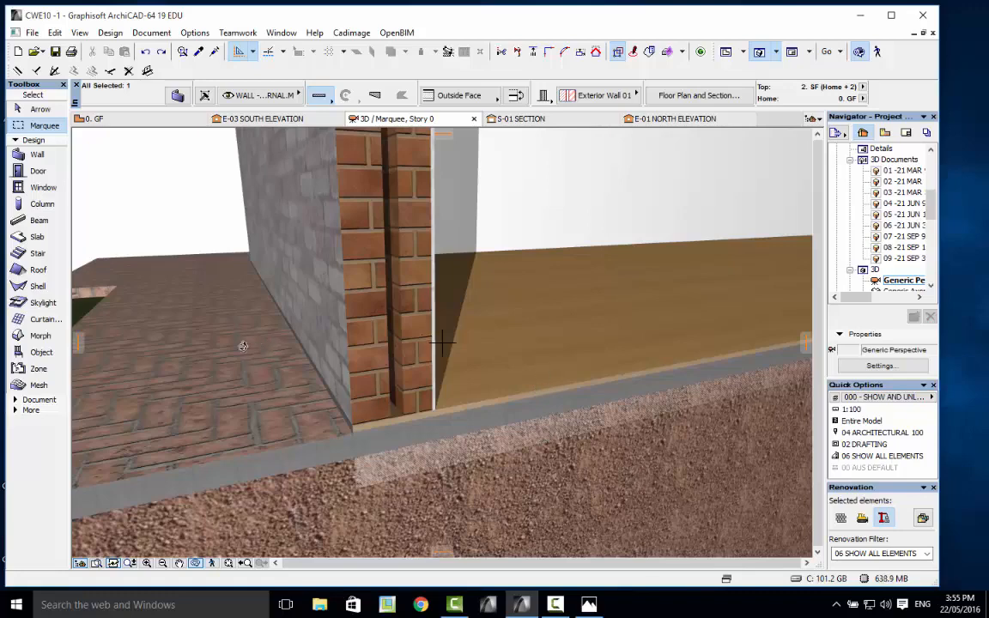
shift+middle_drag(214, 354, 258, 355)
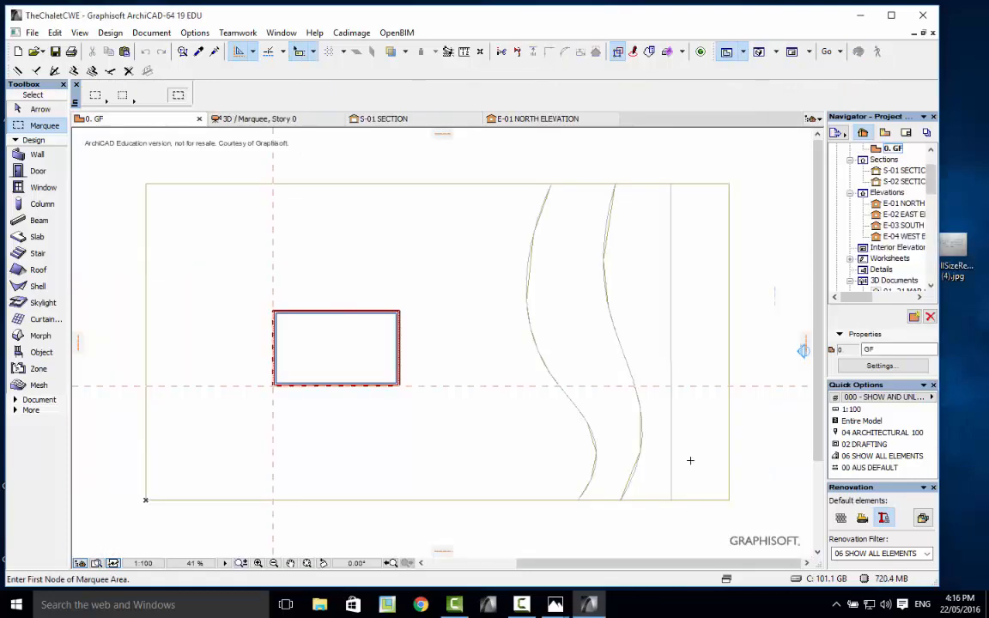
Check the hand-drawn slab, pavement and mesh level sketch in Photos and return to the ArchiCAD floor plan.
key(alt+Tab)
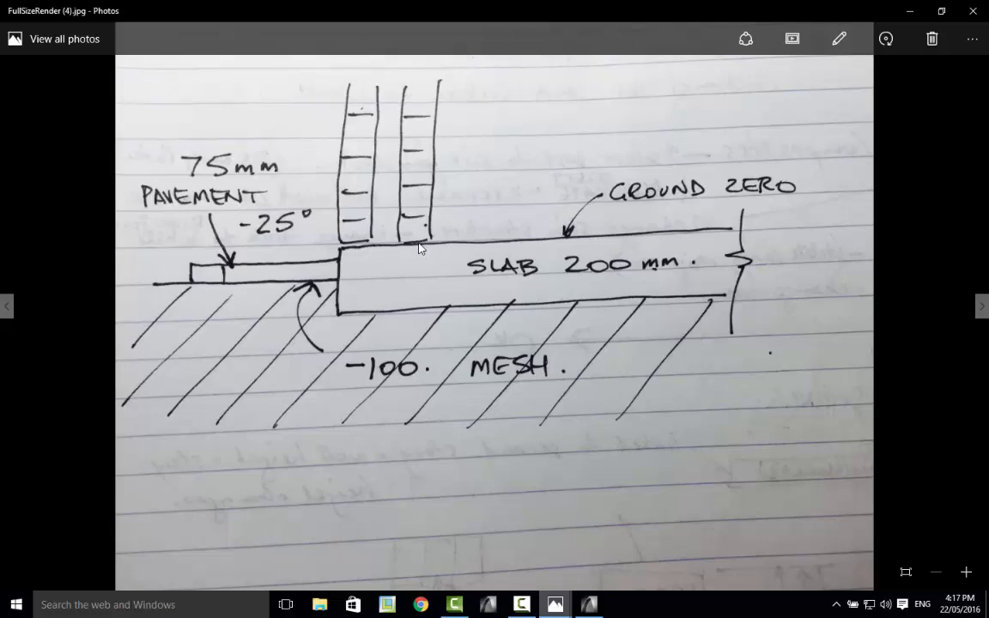
click(908, 11)
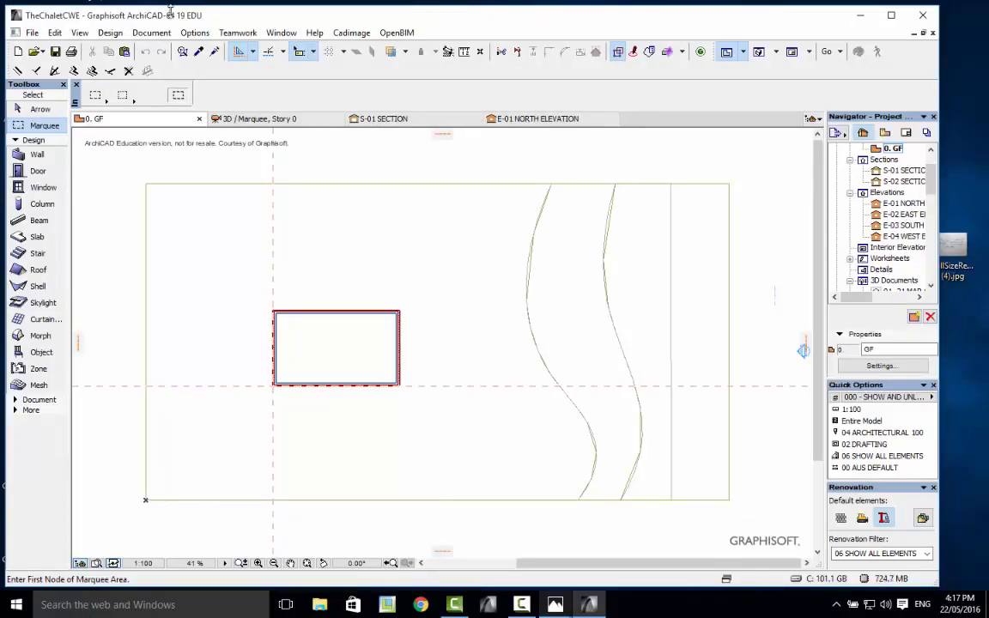
Duplicate the Concrete - Structural building material as "Concrete - Structural (chalet)".
click(195, 33)
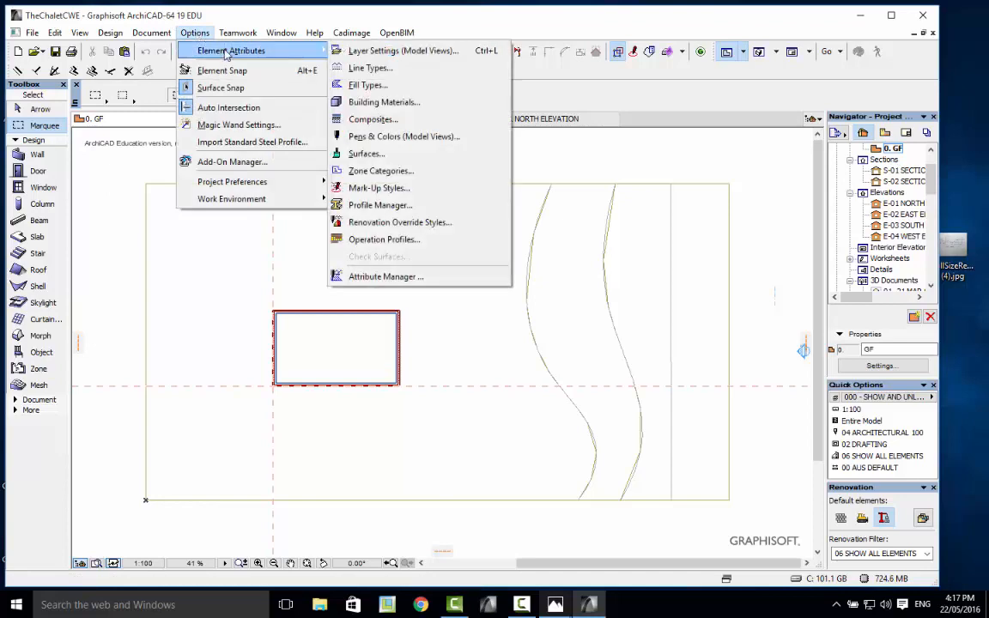
mouse_move(271, 39)
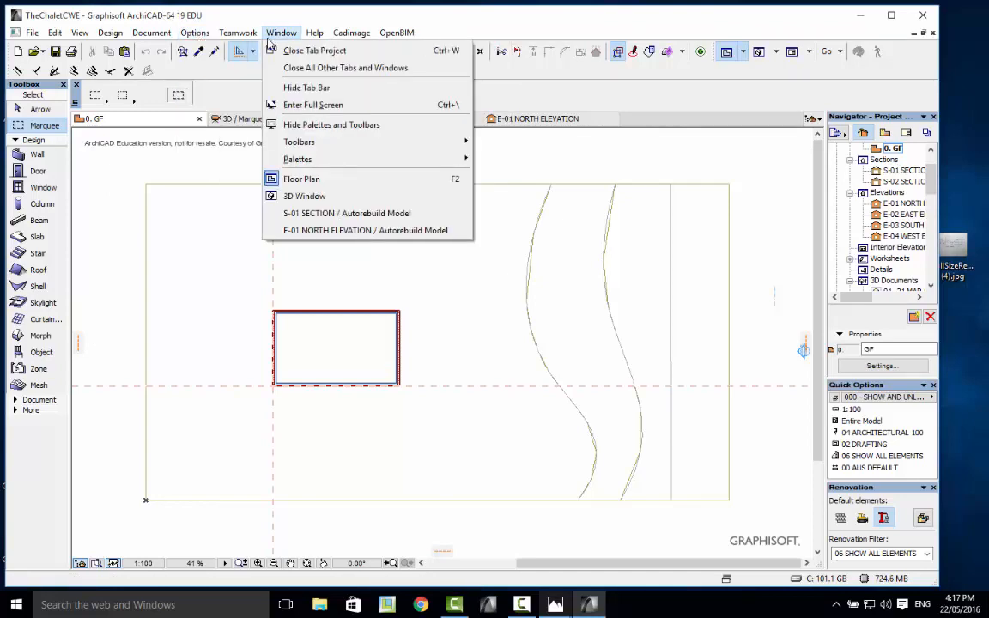
mouse_move(191, 35)
mouse_move(213, 50)
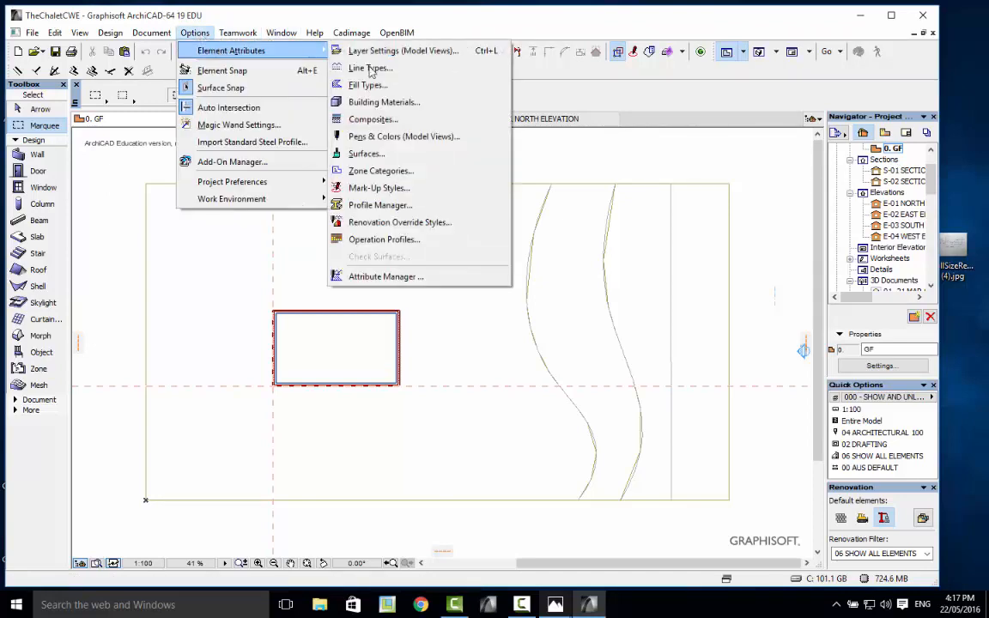
click(384, 102)
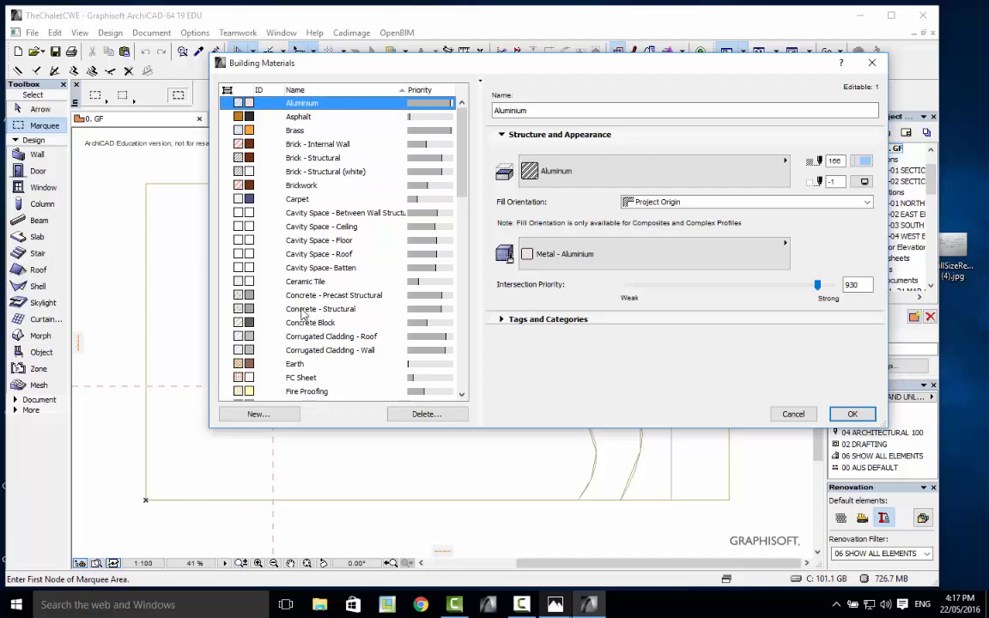
click(302, 311)
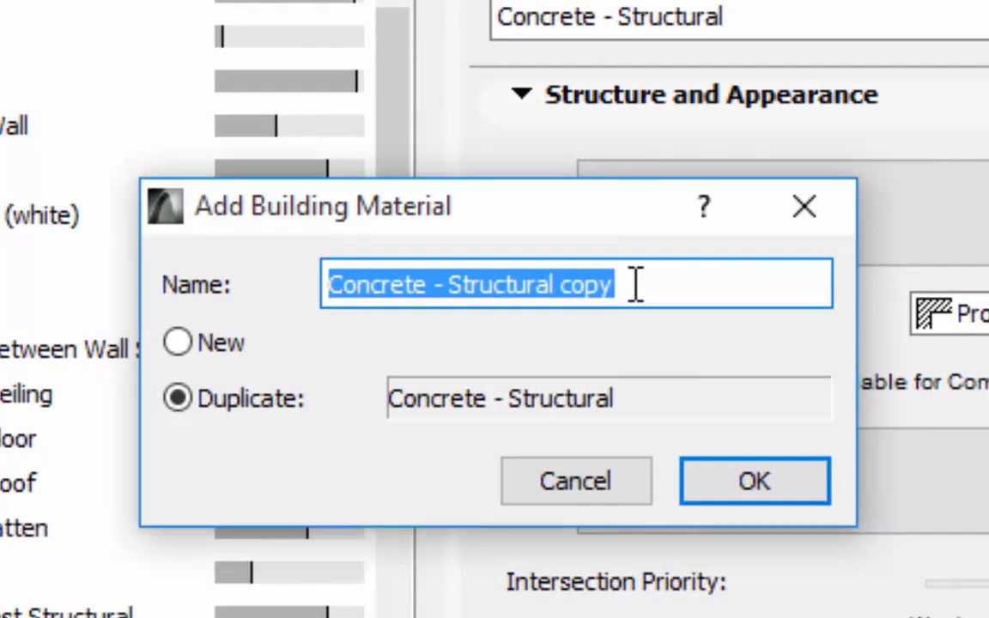
click(632, 284)
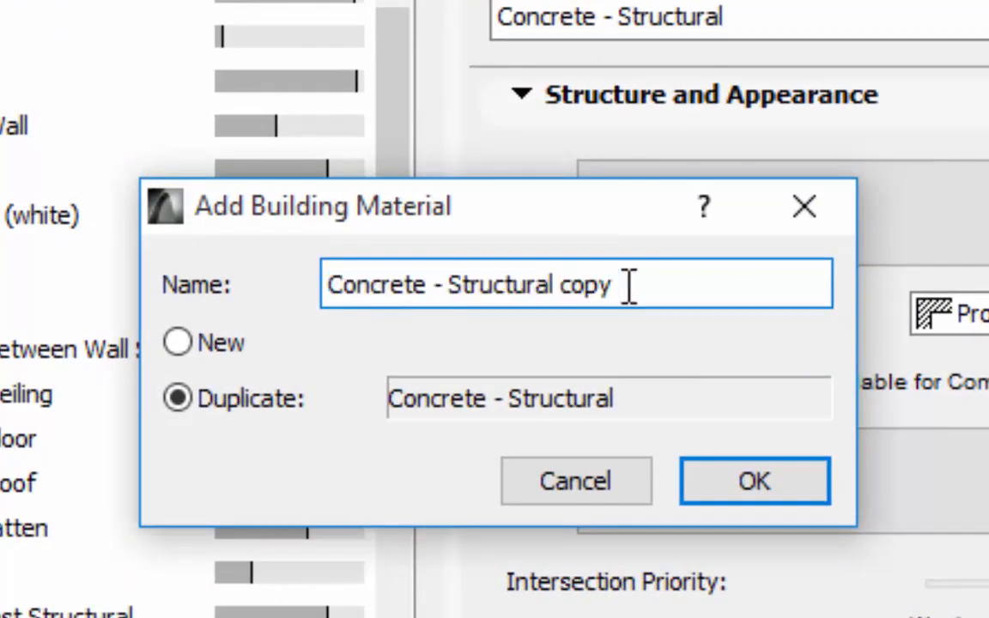
key(BackSpace)
key(BackSpace)
key(BackSpace)
key(BackSpace)
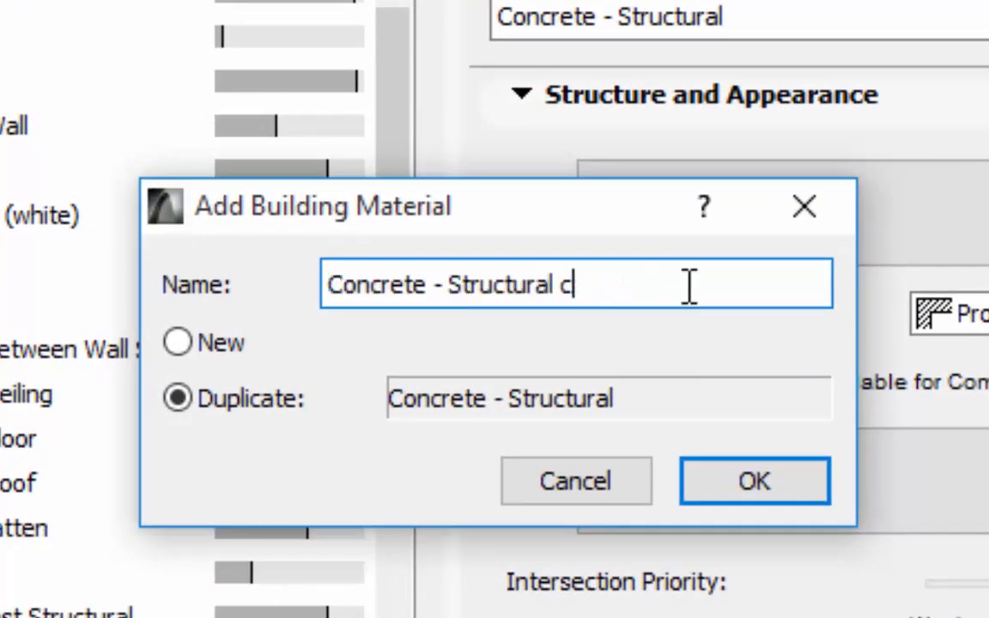
text((chalet)
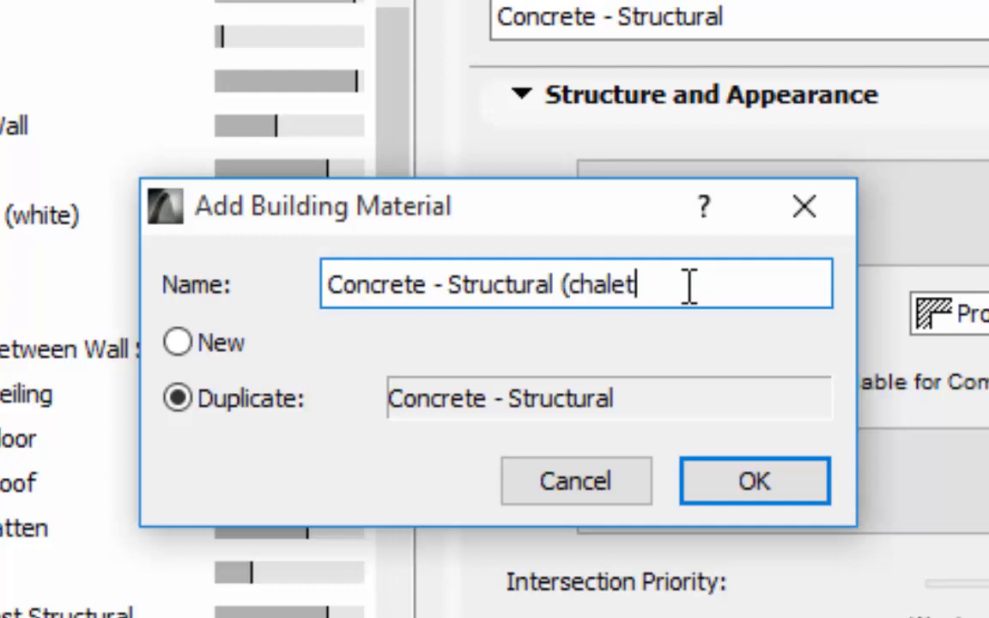
text())
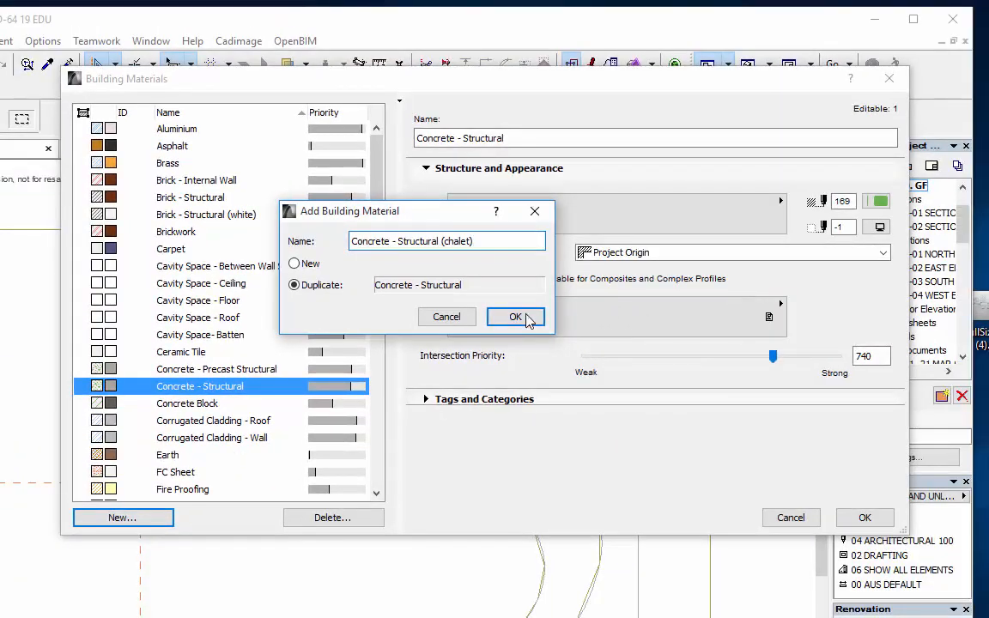
click(526, 317)
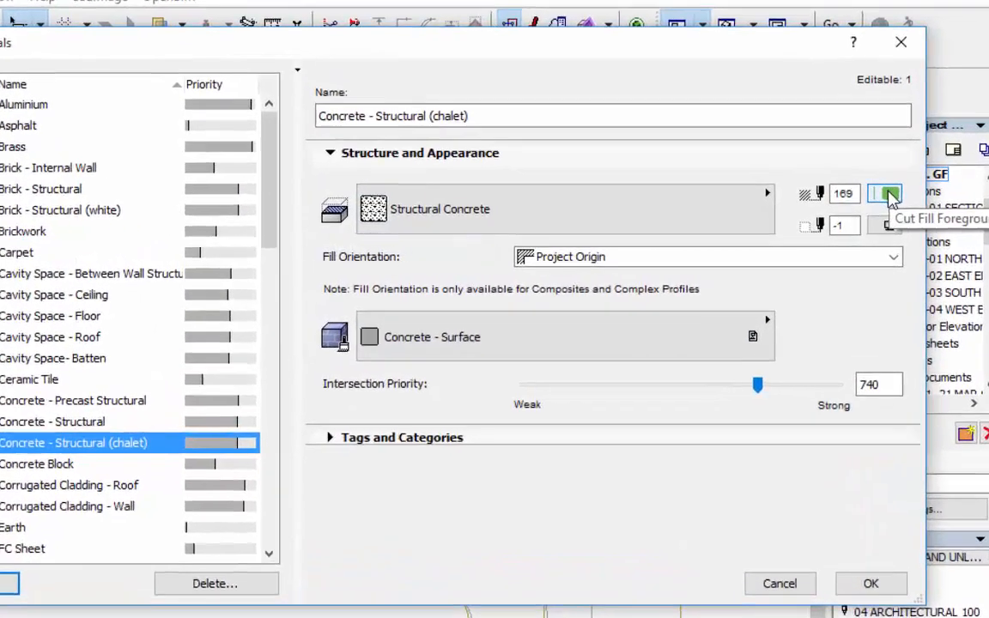
Set the cut fill foreground pen of Concrete - Structural (chalet) to 161 and accept the building material changes.
click(885, 202)
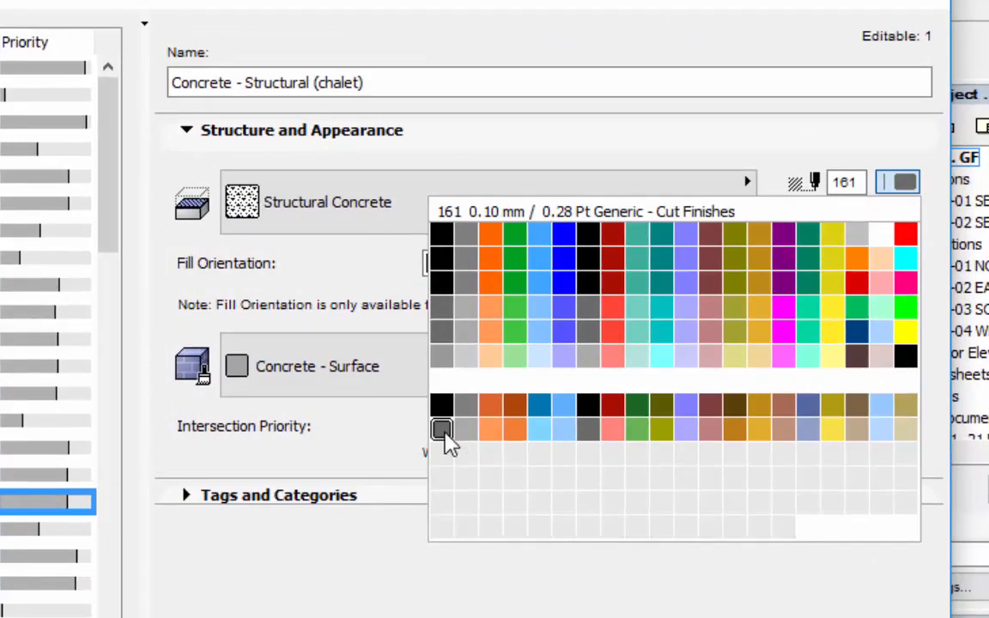
click(442, 431)
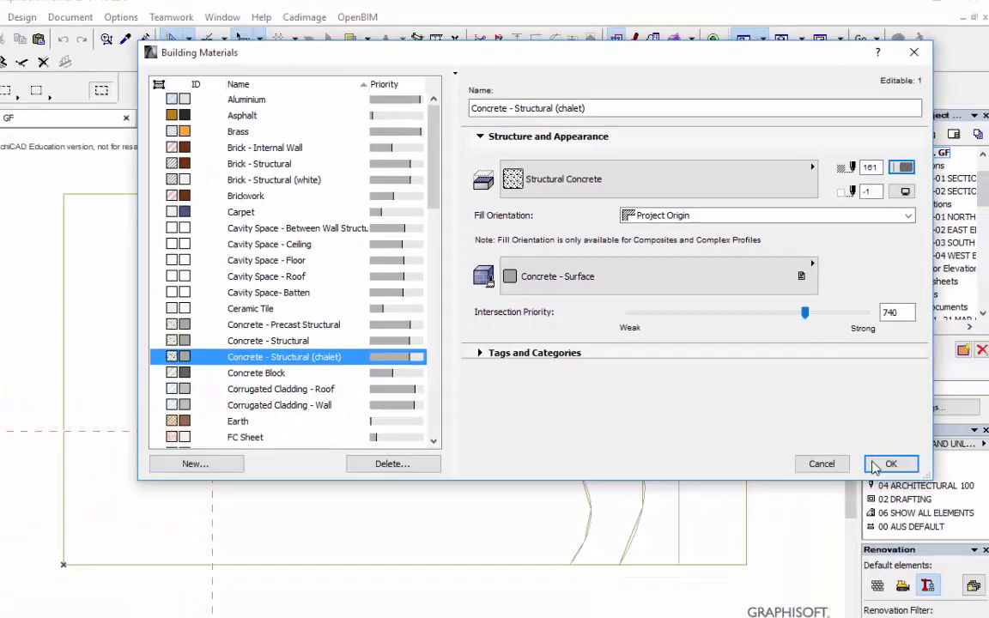
click(883, 589)
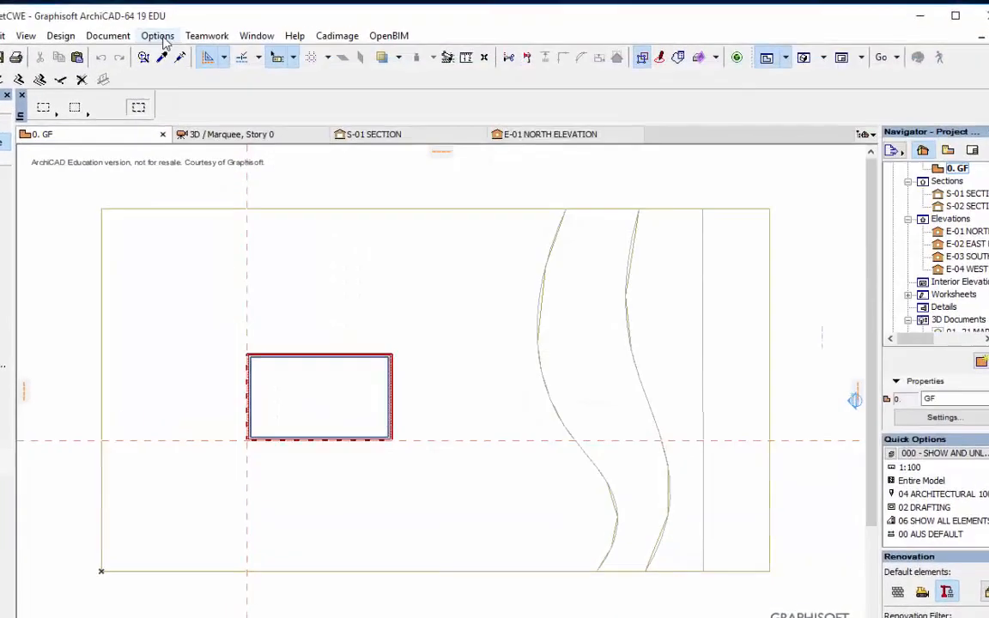
Start a duplicate of the composite structure FS02: 150mm Floor Struct Conc + Timber Floor Finish.
click(110, 40)
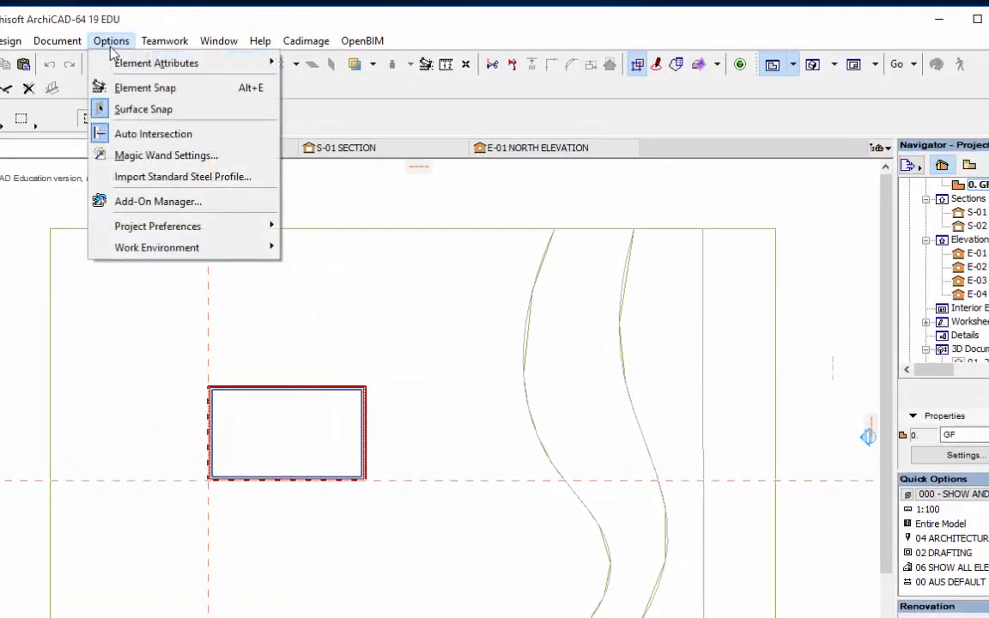
mouse_move(120, 67)
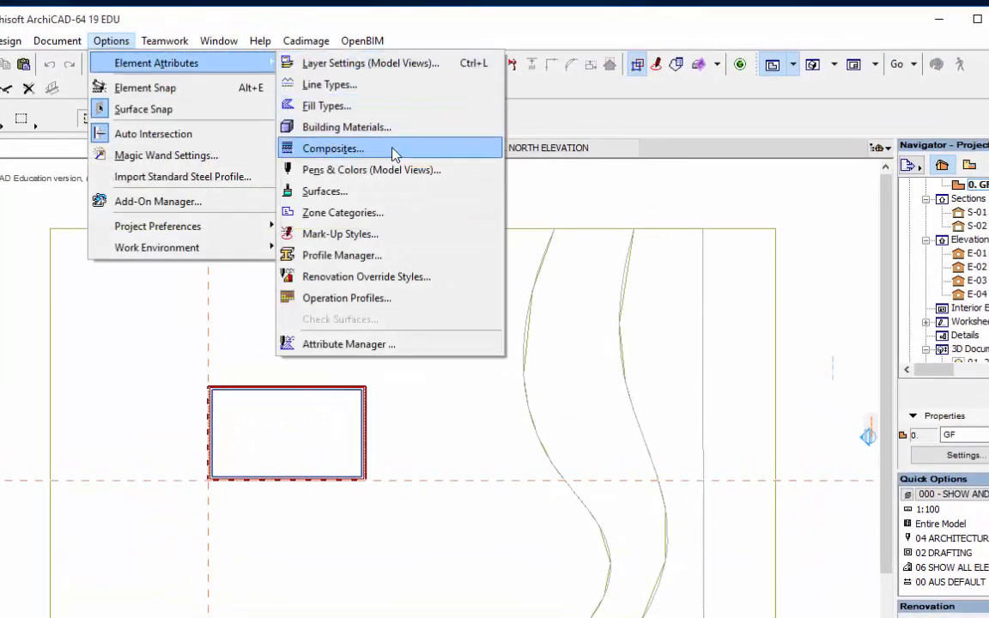
click(359, 147)
click(191, 108)
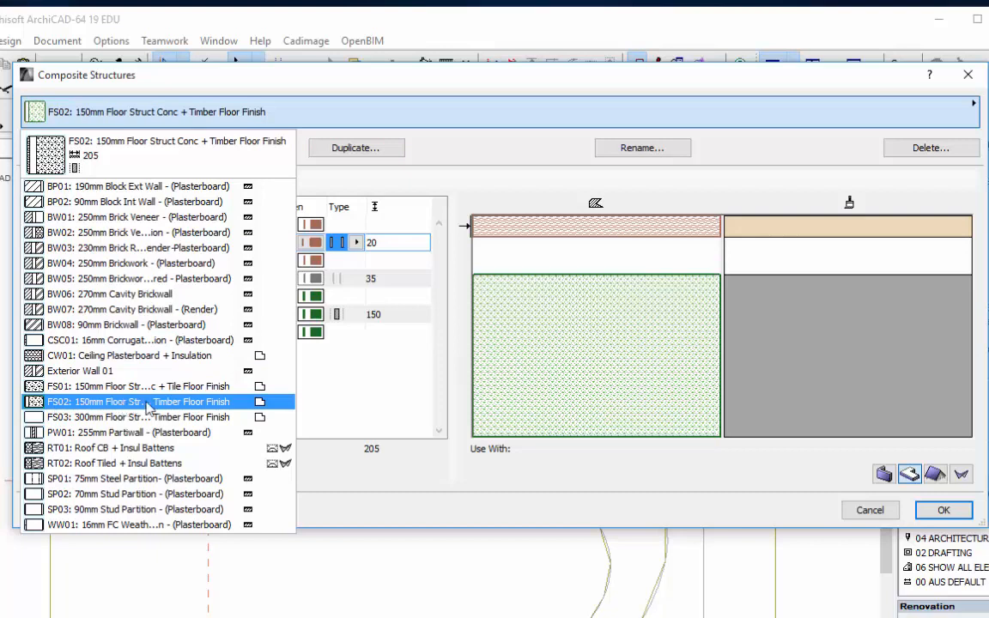
click(194, 409)
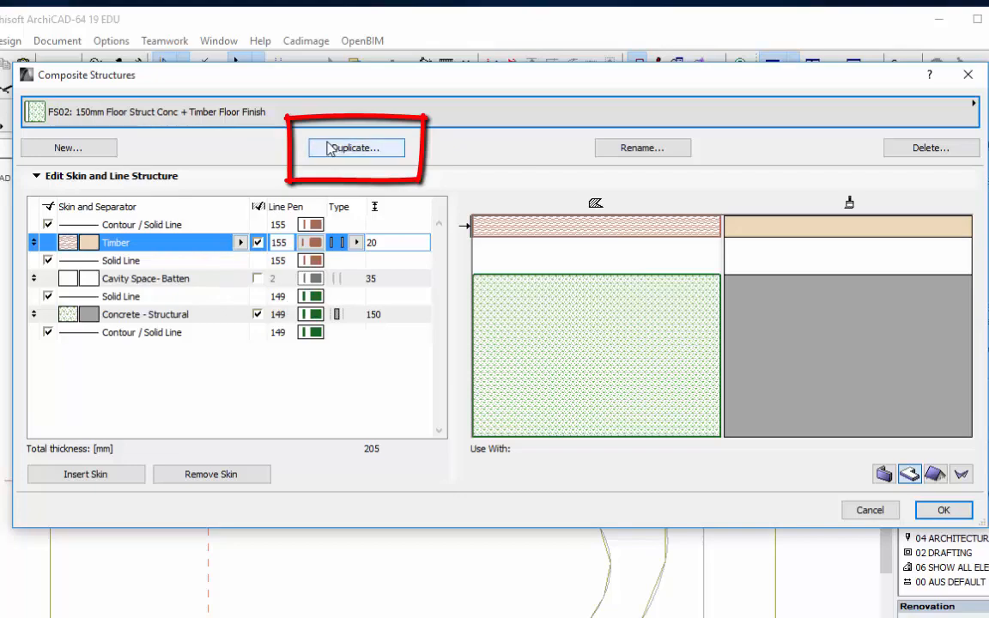
click(352, 149)
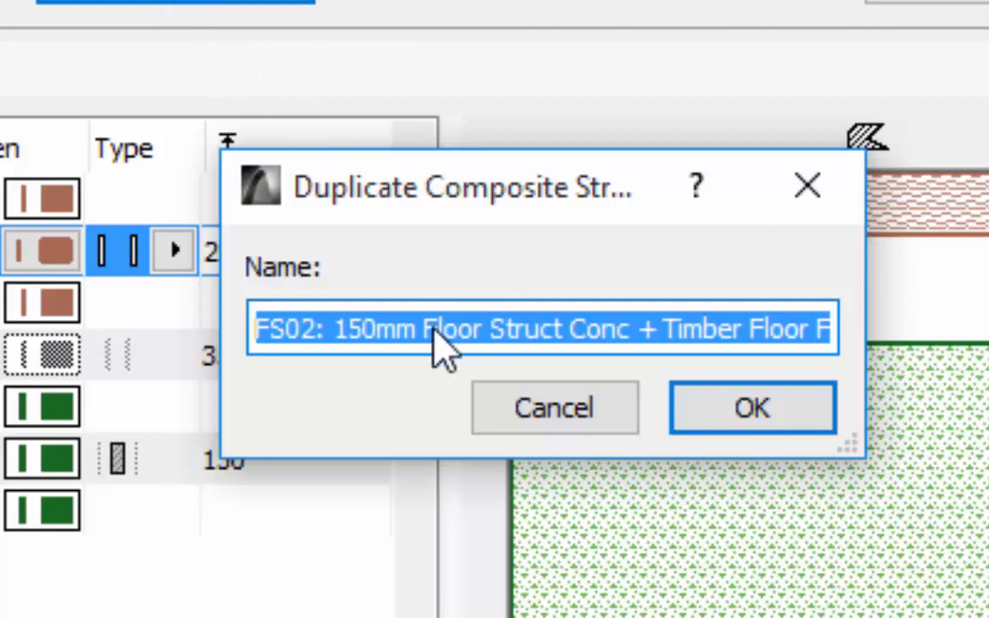
Name the duplicated composite structure "Struct Conc + Timber (chalet)" and confirm the duplication.
click(486, 330)
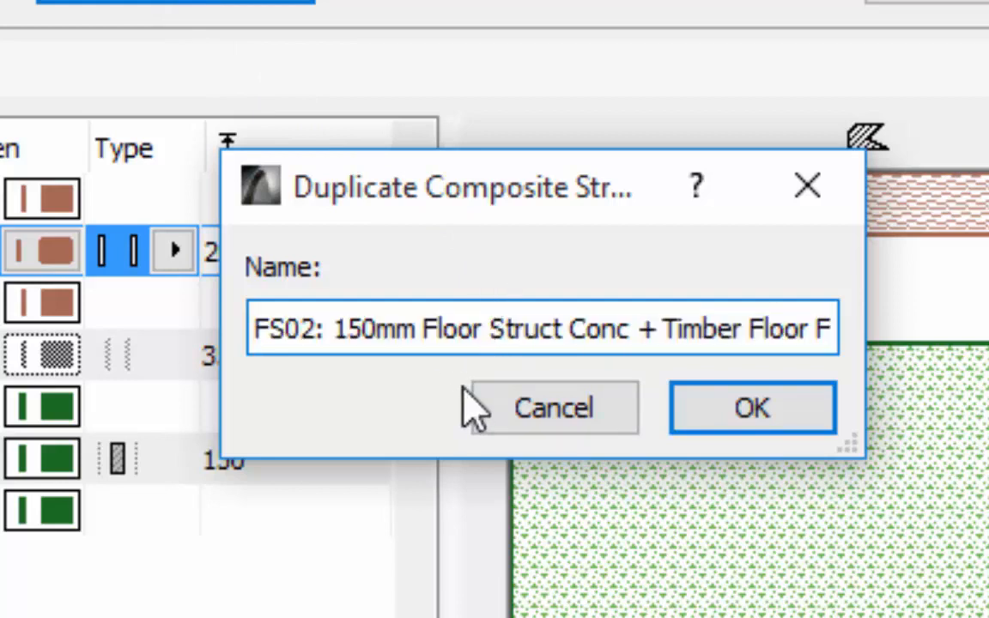
key(BackSpace)
key(BackSpace)
key(BackSpace)
key(BackSpace)
key(BackSpace)
key(BackSpace)
key(BackSpace)
key(BackSpace)
key(BackSpace)
key(BackSpace)
key(BackSpace)
key(BackSpace)
key(BackSpace)
key(BackSpace)
key(BackSpace)
key(BackSpace)
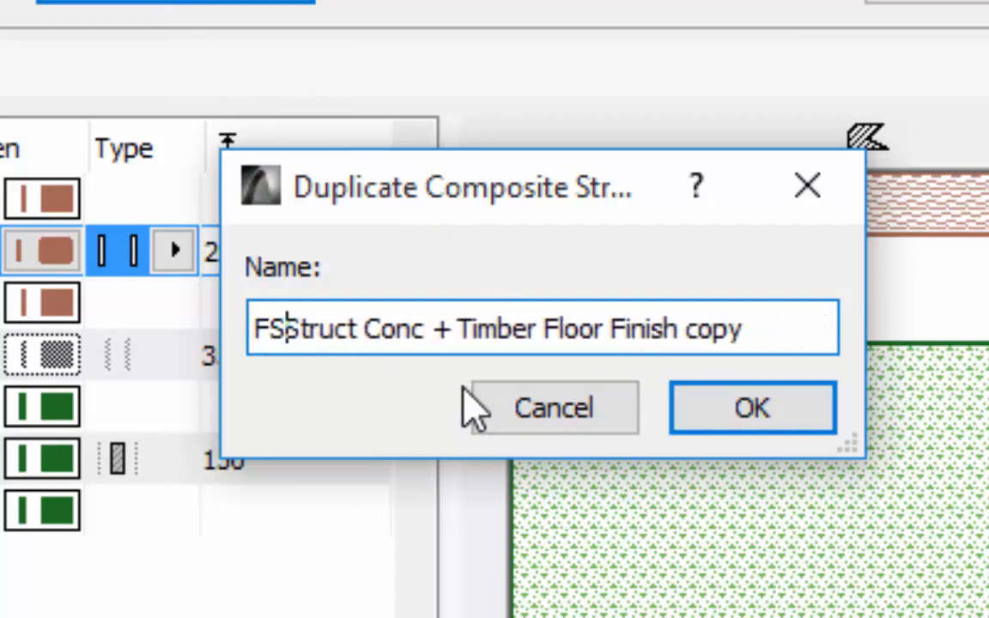
key(BackSpace)
key(BackSpace)
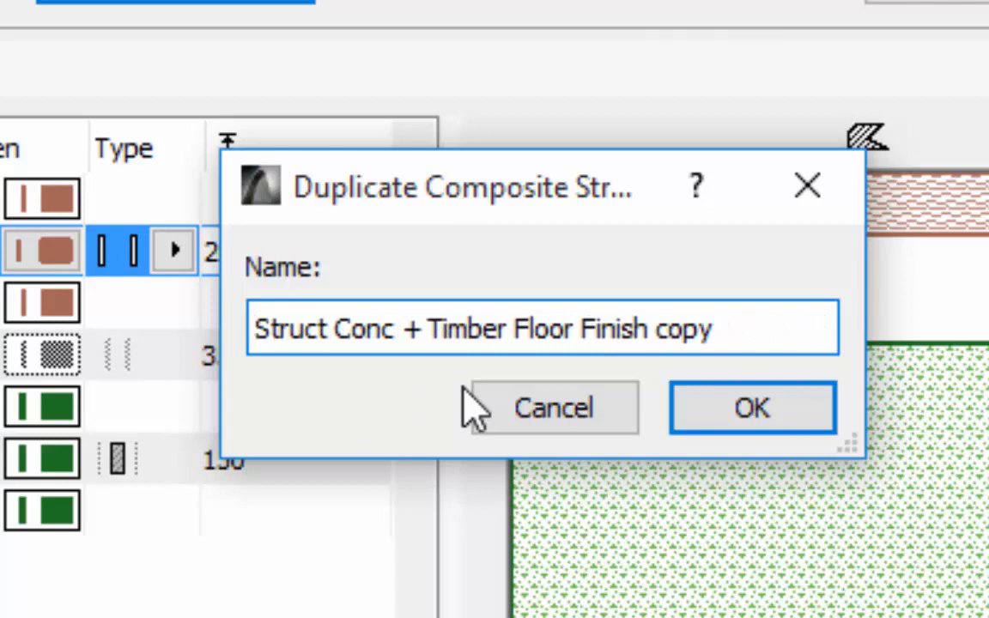
click(726, 335)
key(BackSpace)
key(BackSpace)
key(BackSpace)
key(BackSpace)
key(BackSpace)
key(BackSpace)
key(BackSpace)
key(BackSpace)
key(BackSpace)
key(BackSpace)
key(BackSpace)
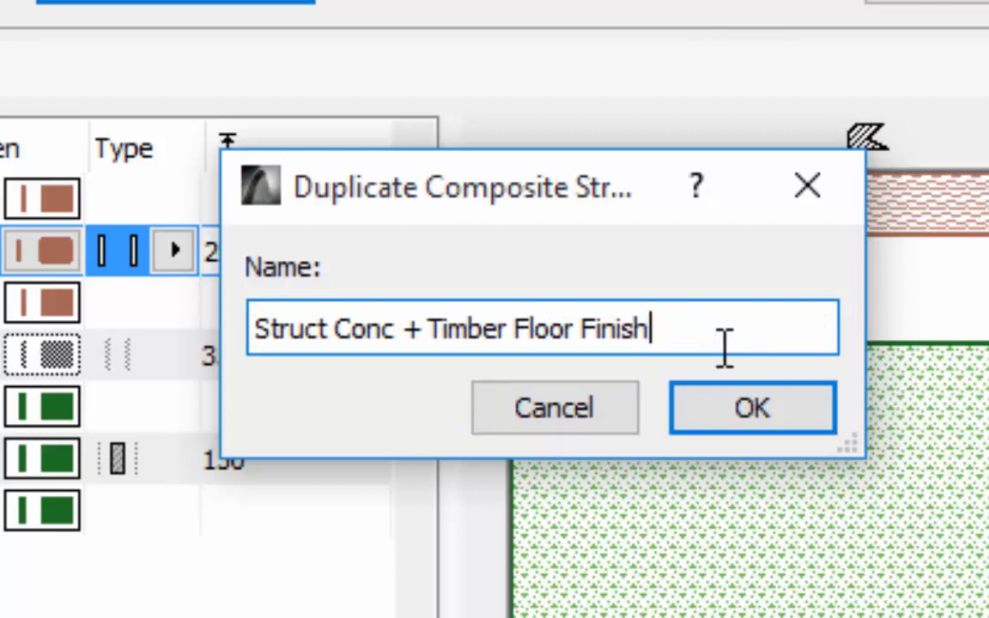
key(BackSpace)
key(BackSpace)
key(BackSpace)
key(BackSpace)
key(BackSpace)
key(BackSpace)
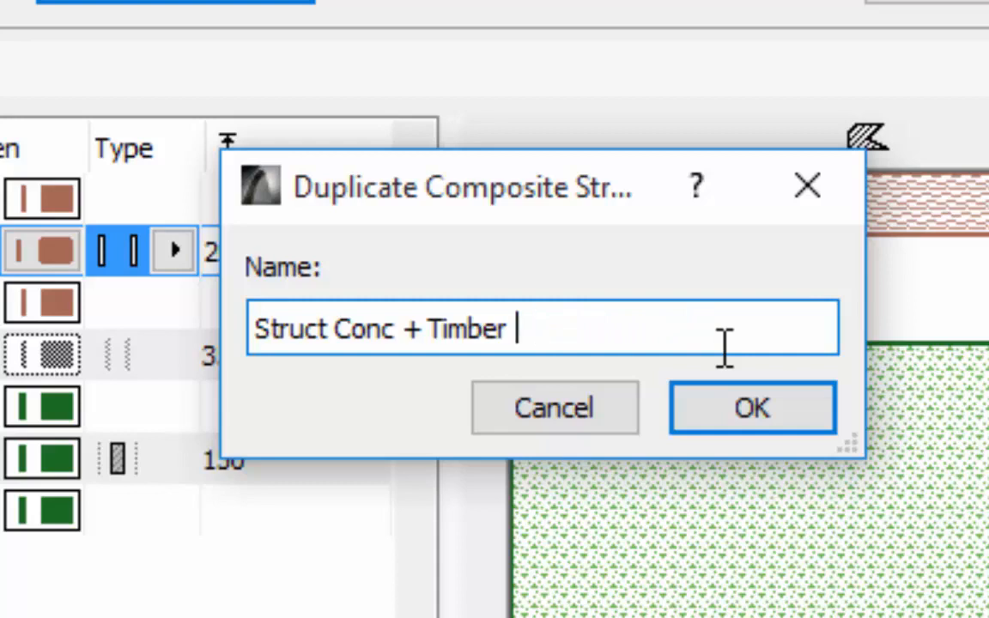
text((chalet)
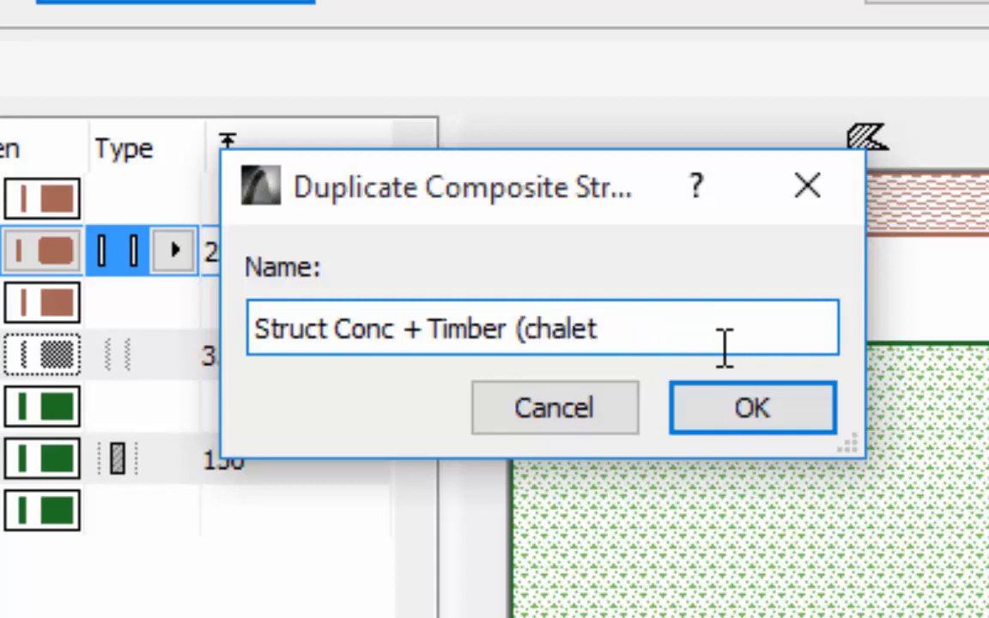
text())
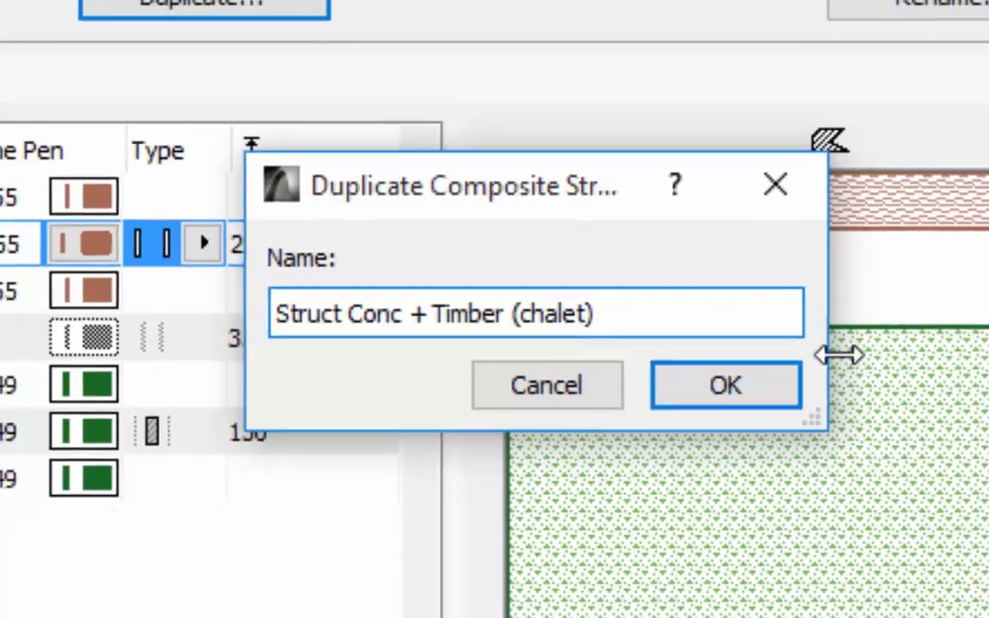
click(758, 388)
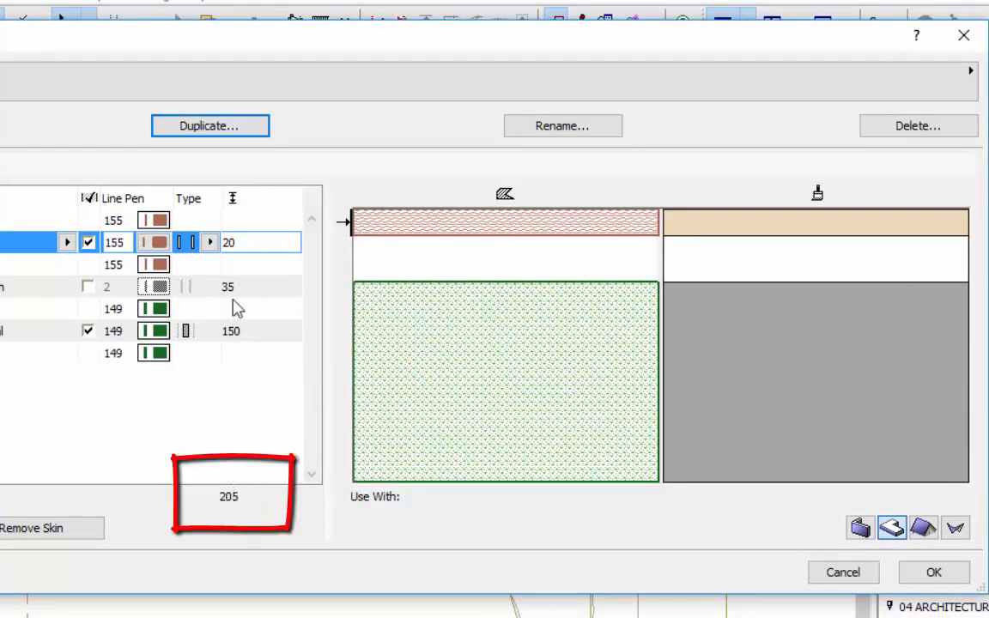
Remove the Cavity Space-Batten skin from the Struct Conc + Timber (chalet) composite.
click(26, 292)
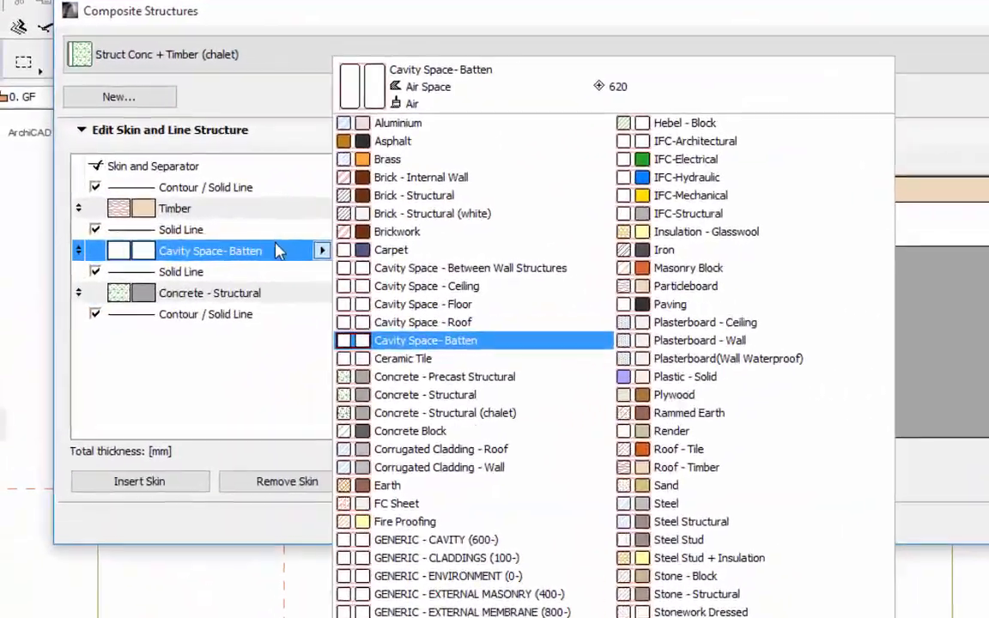
click(229, 251)
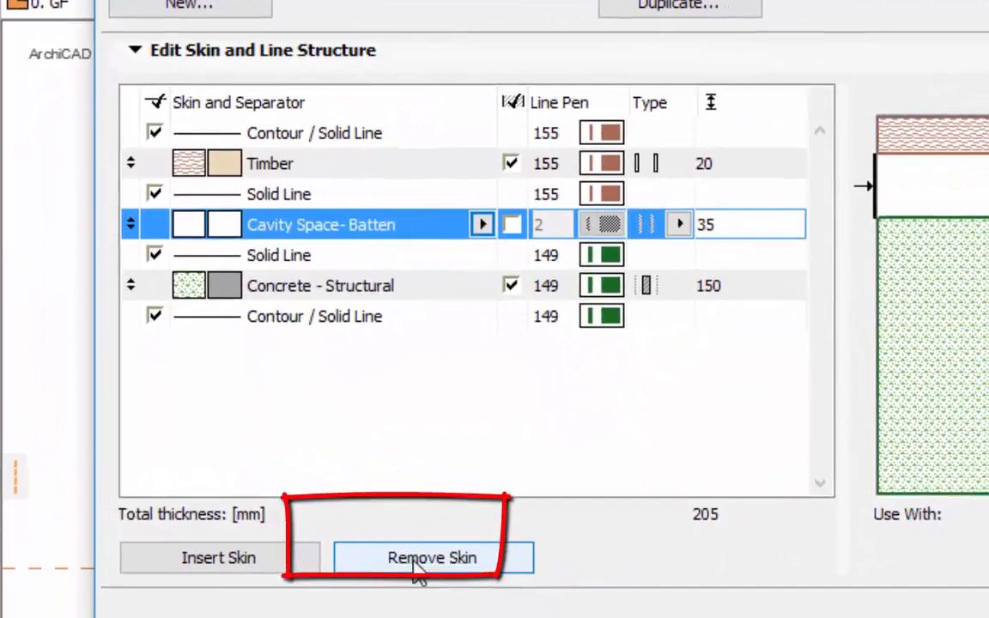
click(448, 601)
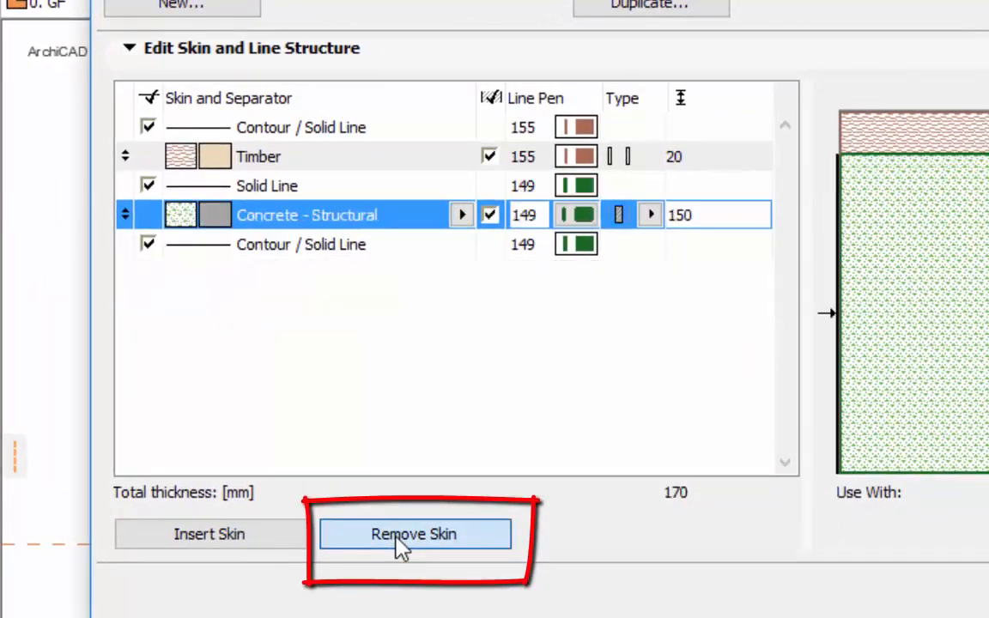
Set the Concrete - Structural skin's thickness to 180 mm and accept the composite structure changes.
click(701, 220)
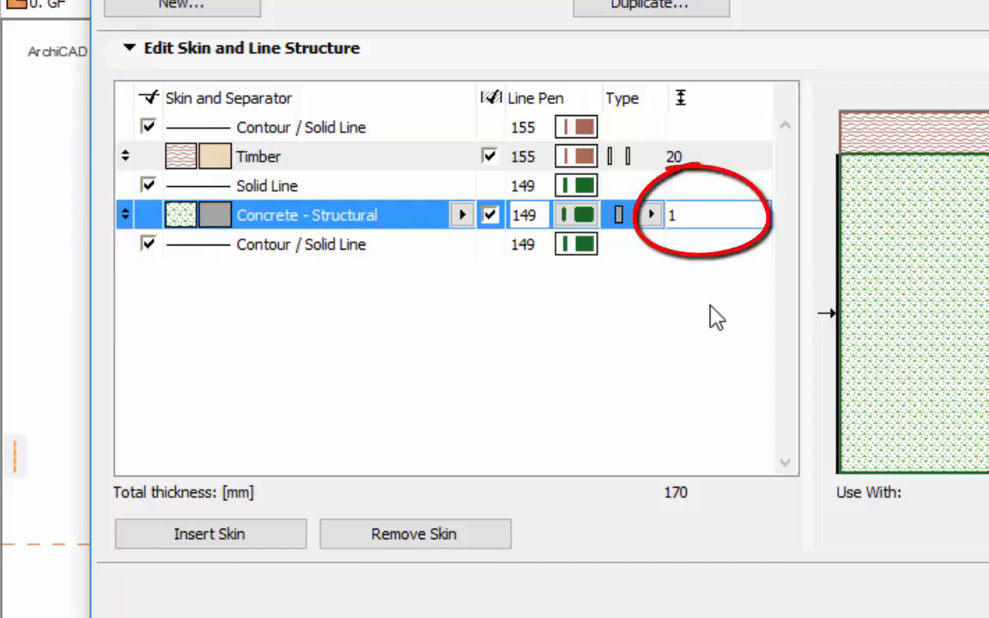
key(Return)
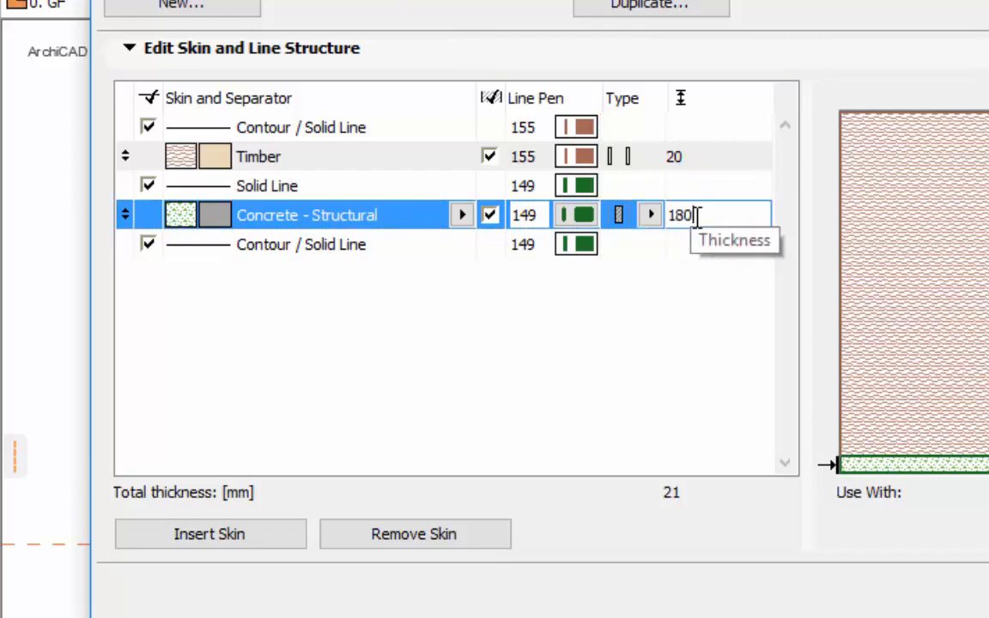
key(Return)
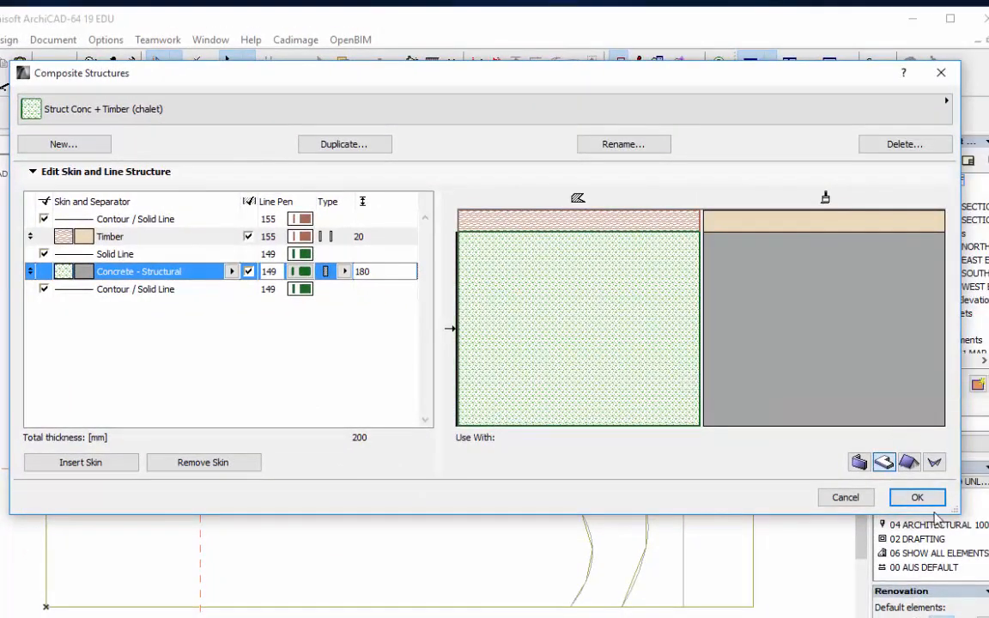
click(917, 498)
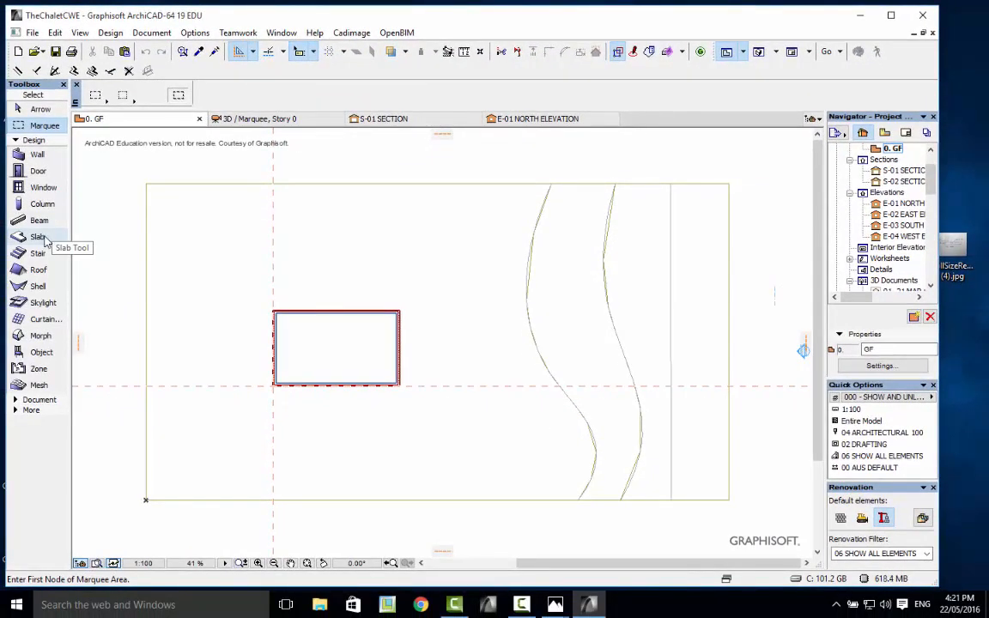
Set the Slab tool's default structure to the composite Struct Conc + Timber (chalet).
click(38, 237)
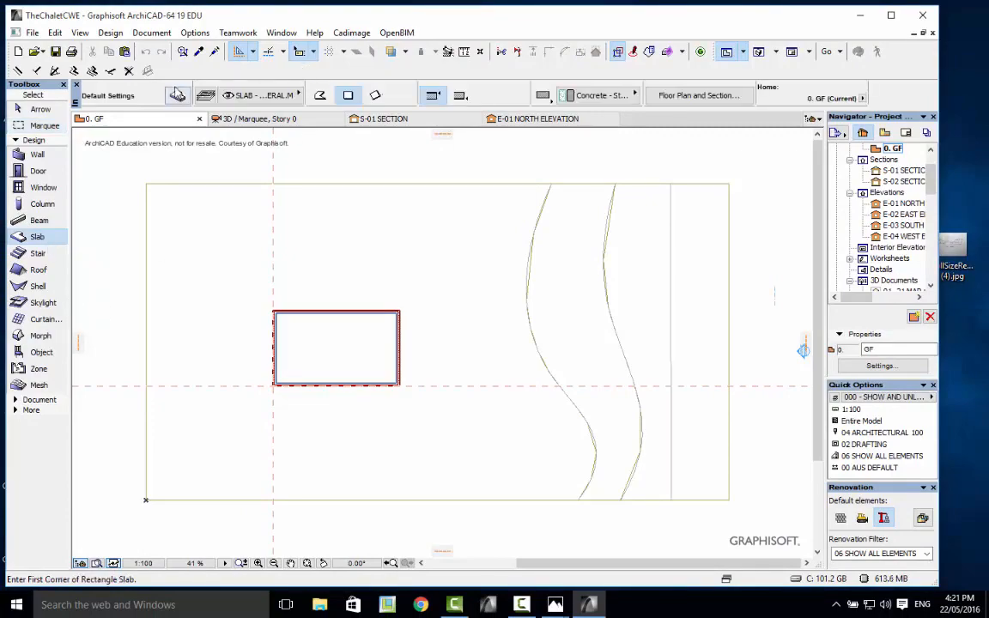
click(177, 94)
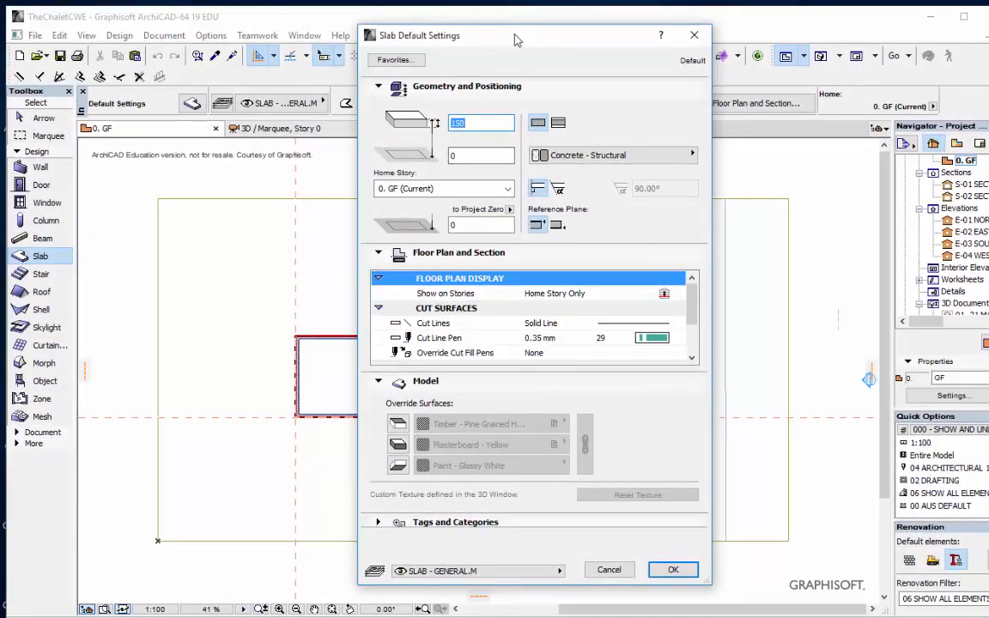
drag(493, 45, 442, 71)
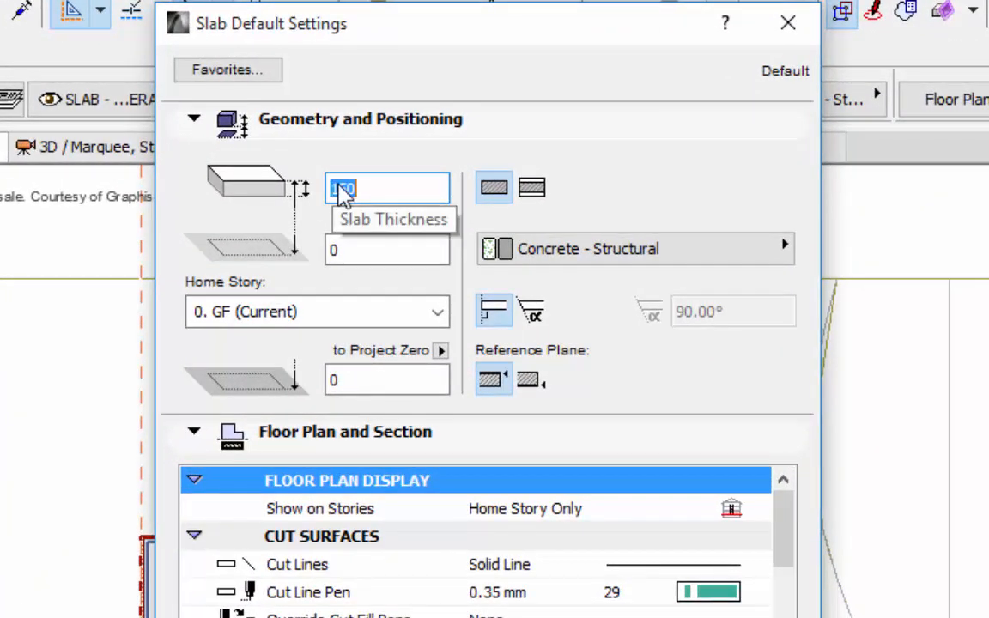
click(533, 191)
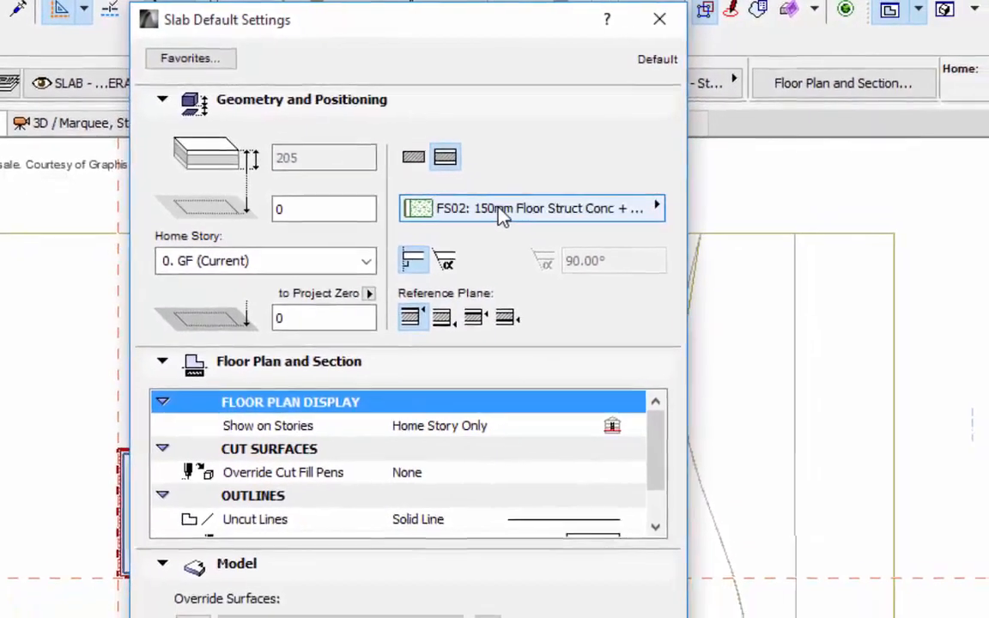
click(501, 210)
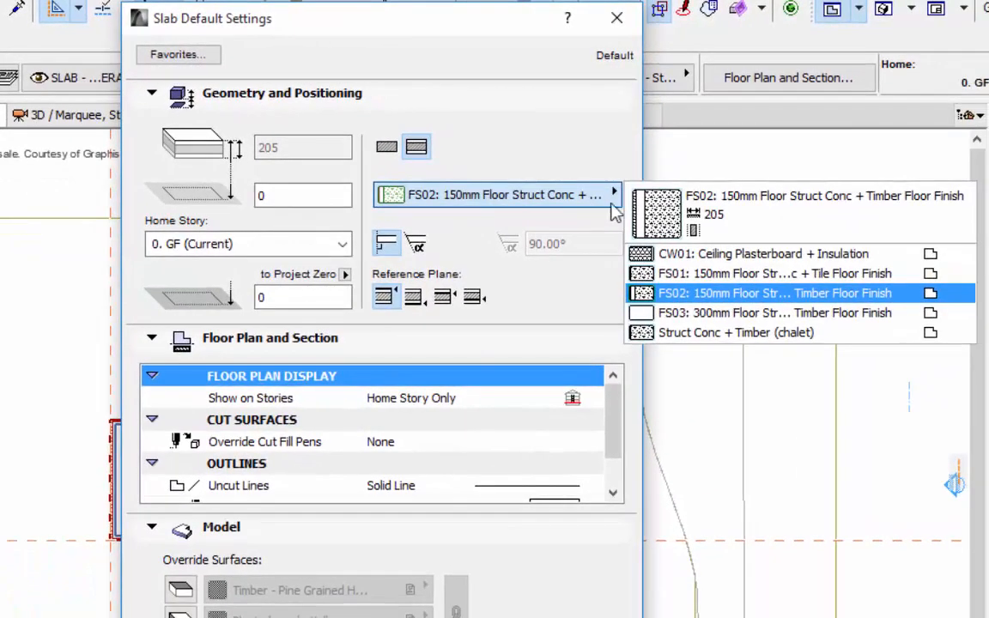
click(784, 335)
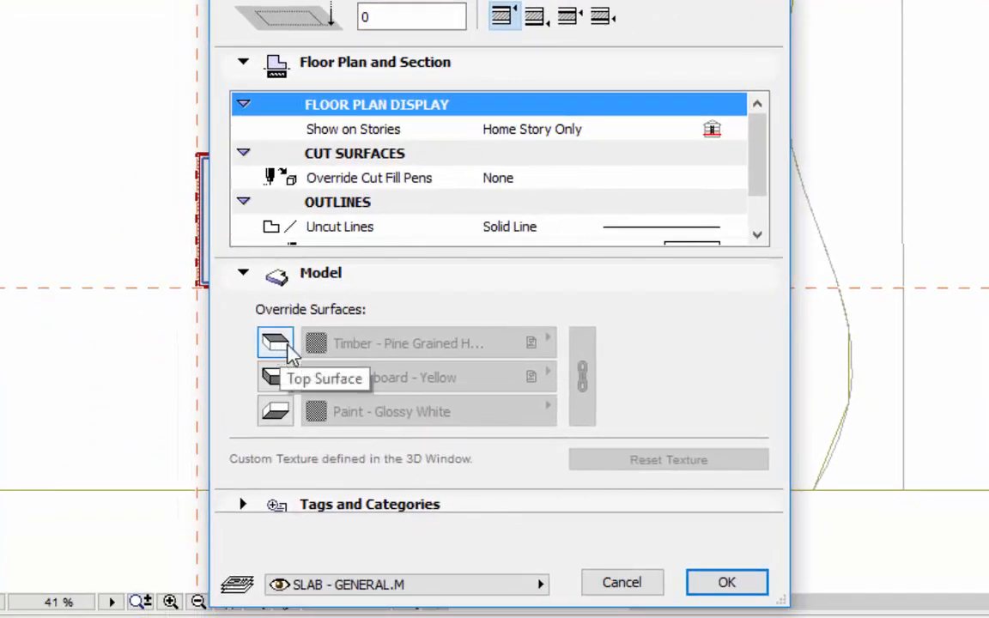
Override the default slab's top surface with Timber - Oak Light.
click(281, 346)
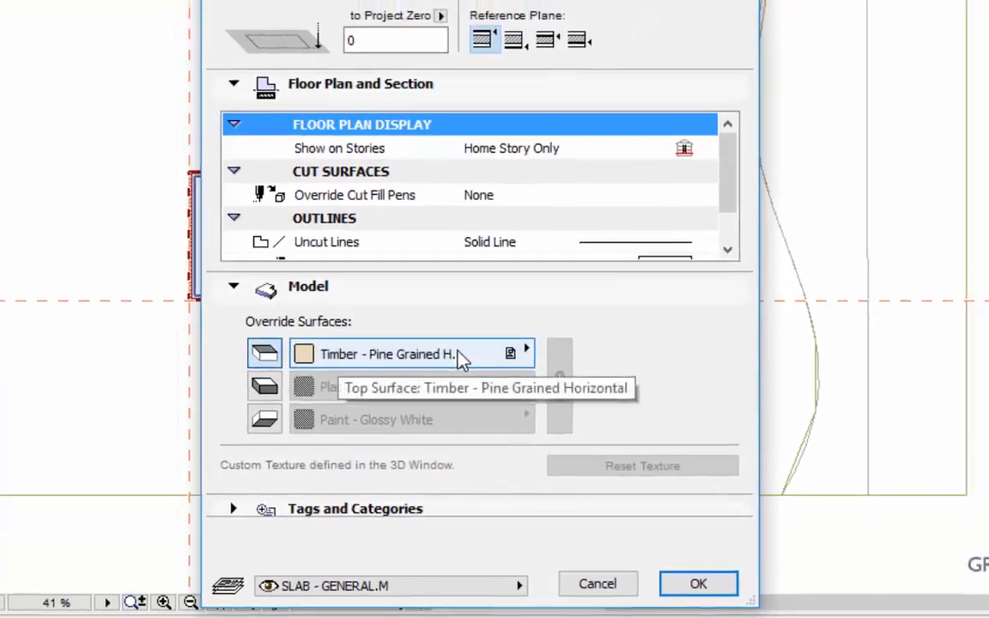
click(476, 349)
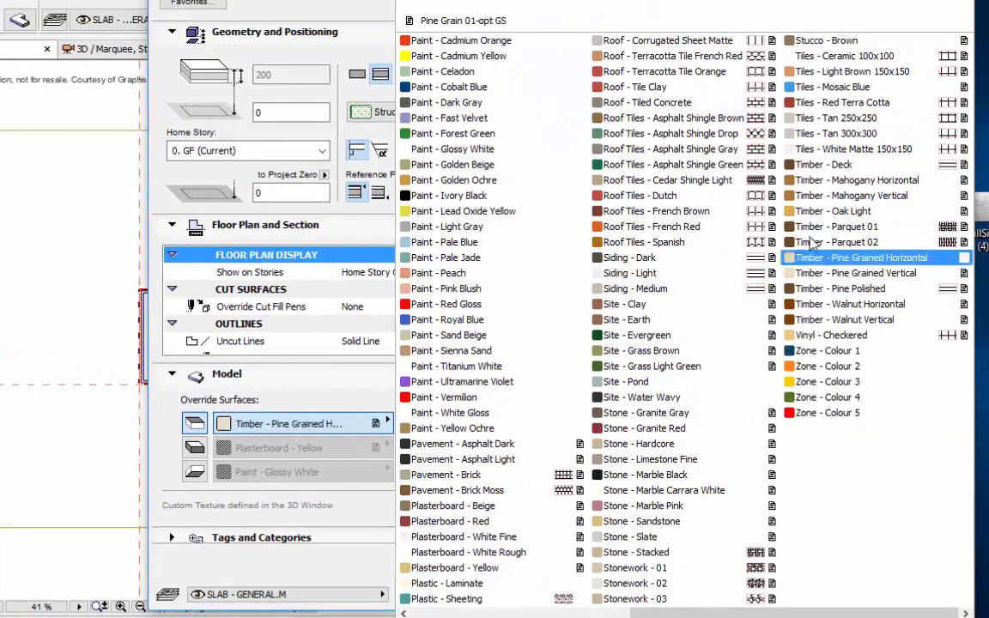
click(824, 214)
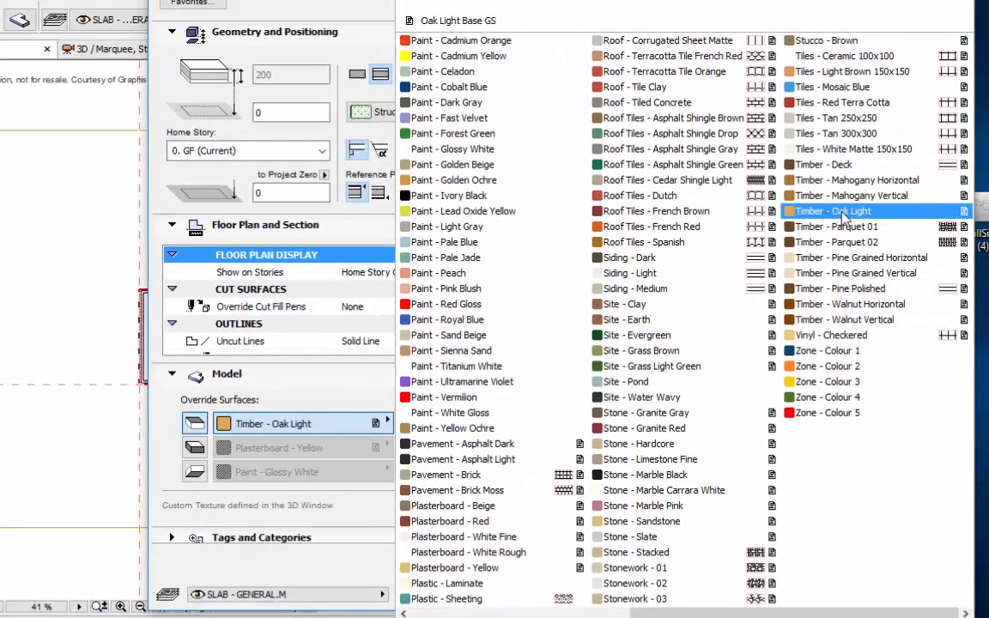
click(846, 219)
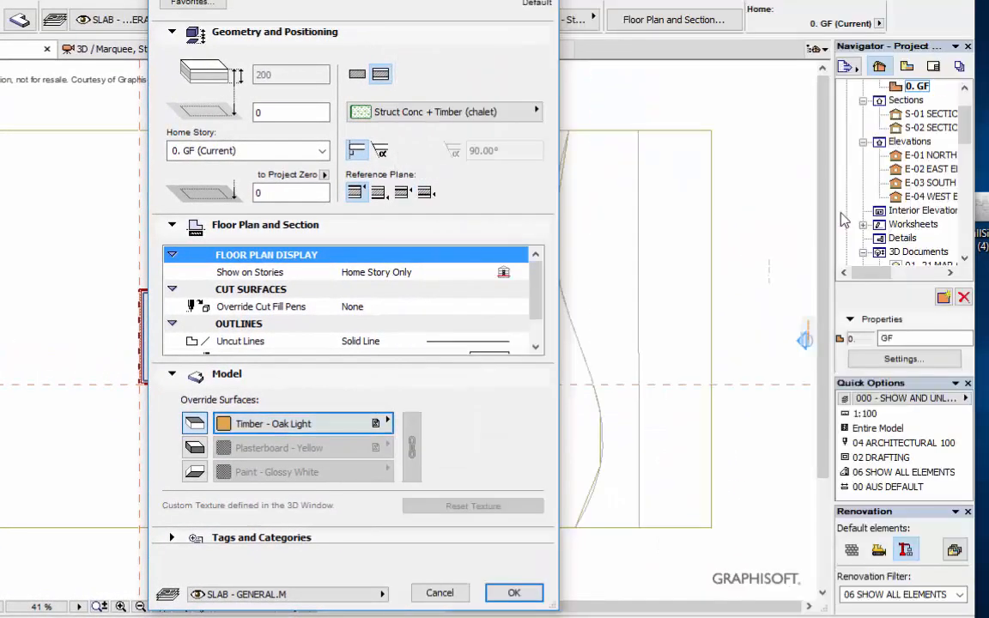
Override the default slab's edge and bottom surfaces with Concrete - Surface and accept the slab default settings.
click(195, 447)
click(275, 448)
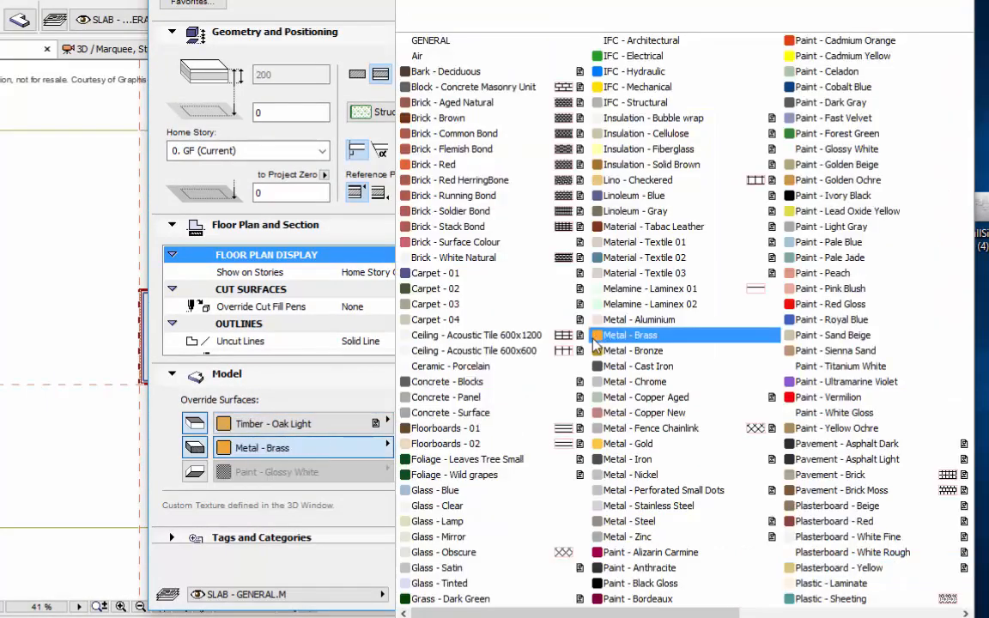
click(483, 417)
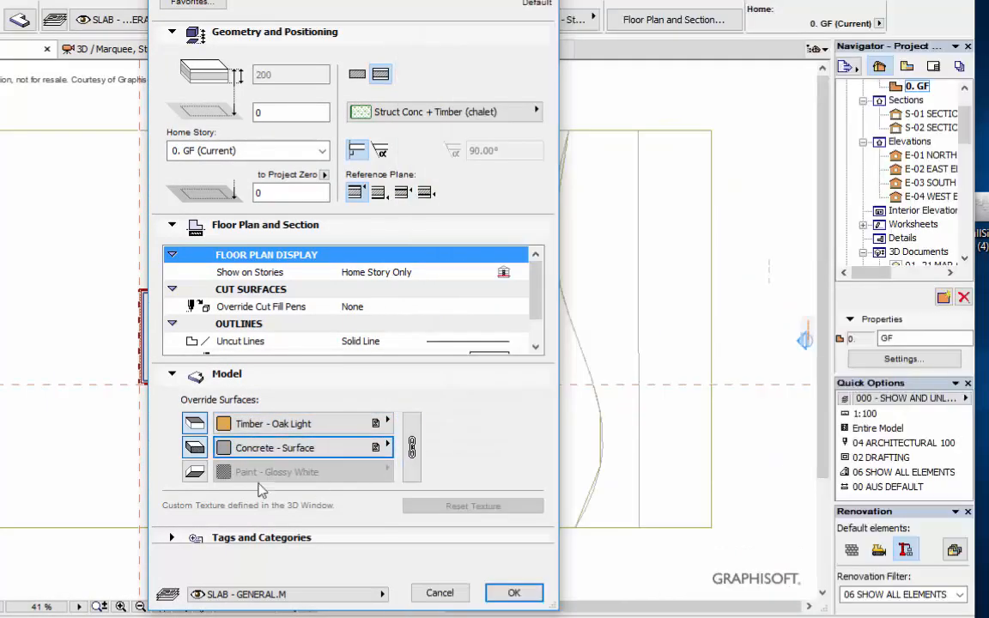
click(195, 471)
click(277, 474)
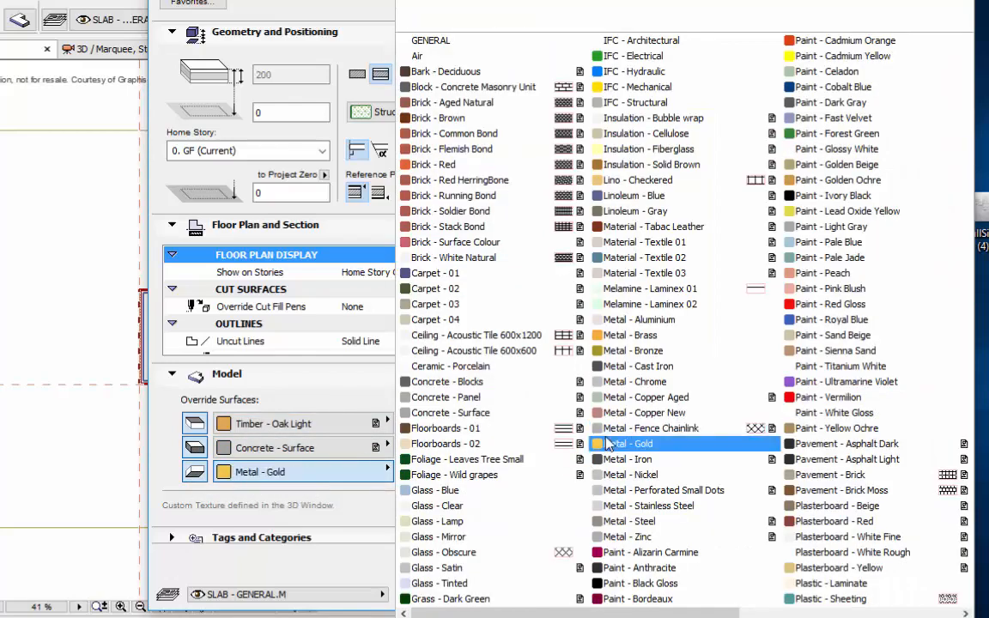
click(506, 416)
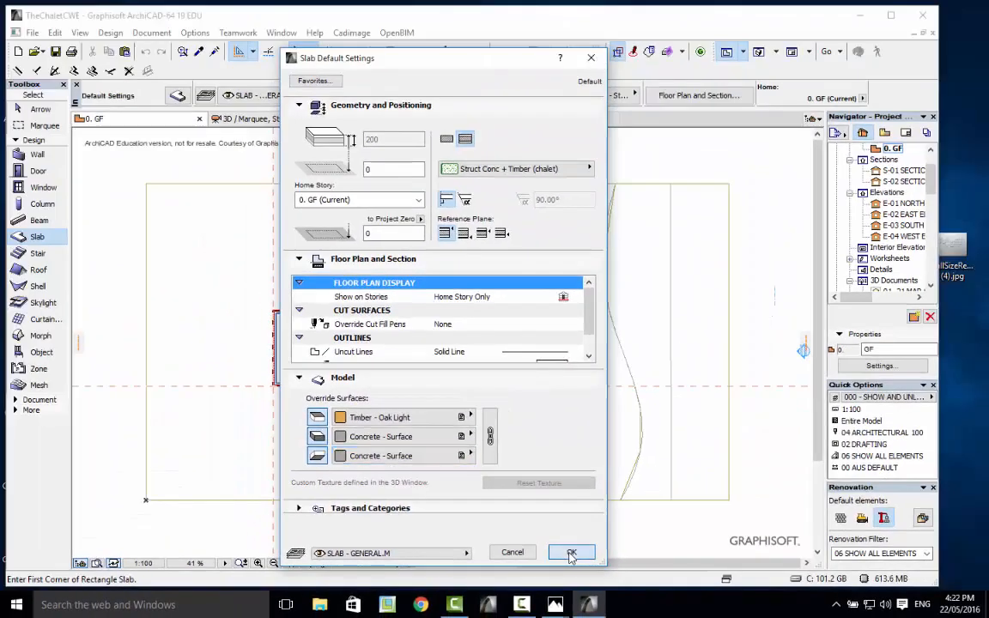
click(954, 441)
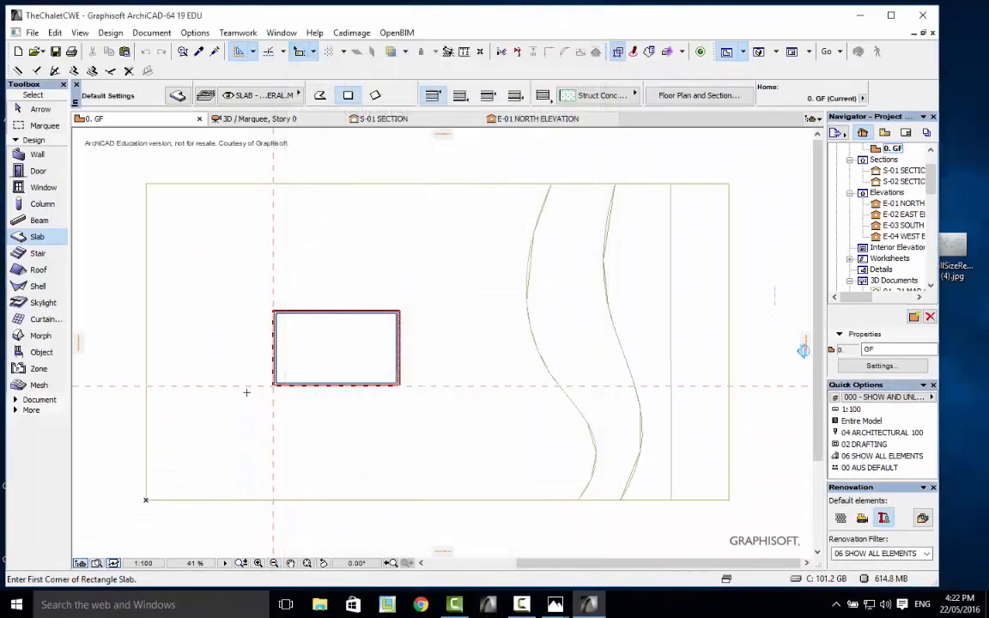
Draw a rectangular marquee around the upper half of the chalet plan and show the marqueed part in 3D.
scroll(249, 390, up, 5)
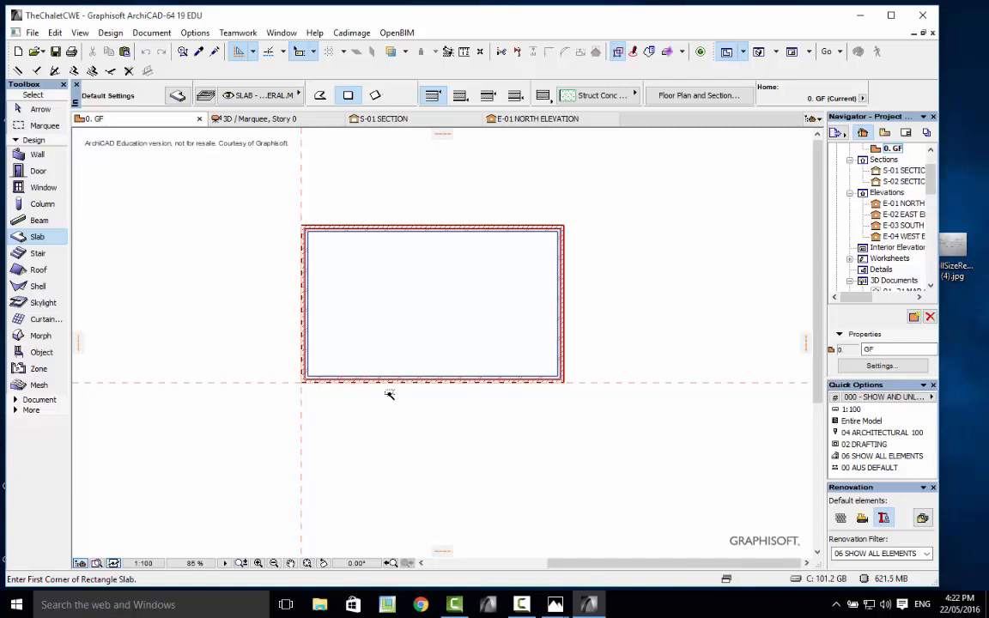
scroll(385, 395, up, 5)
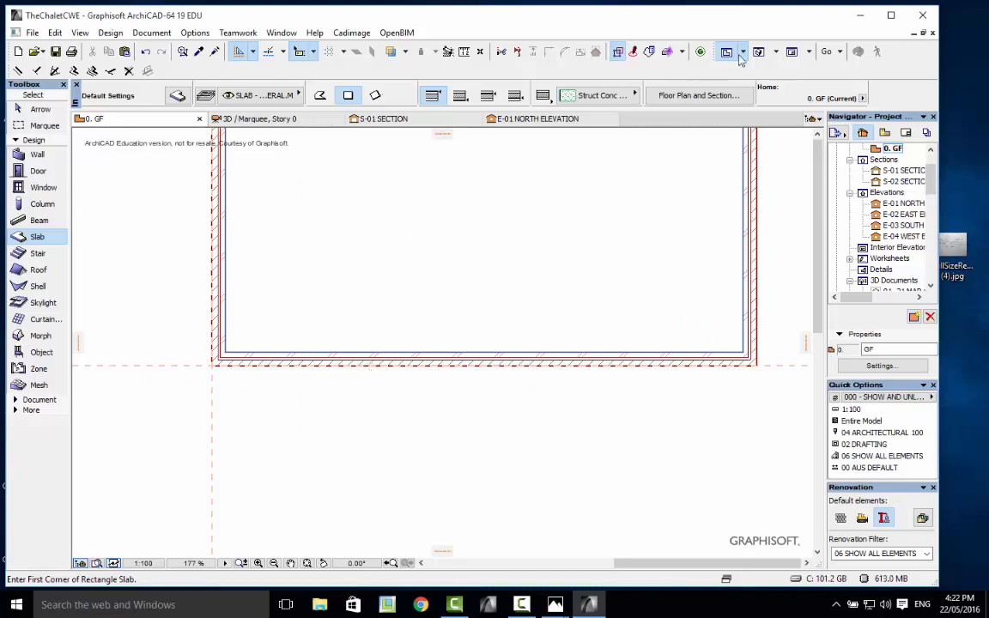
scroll(382, 195, up, 1)
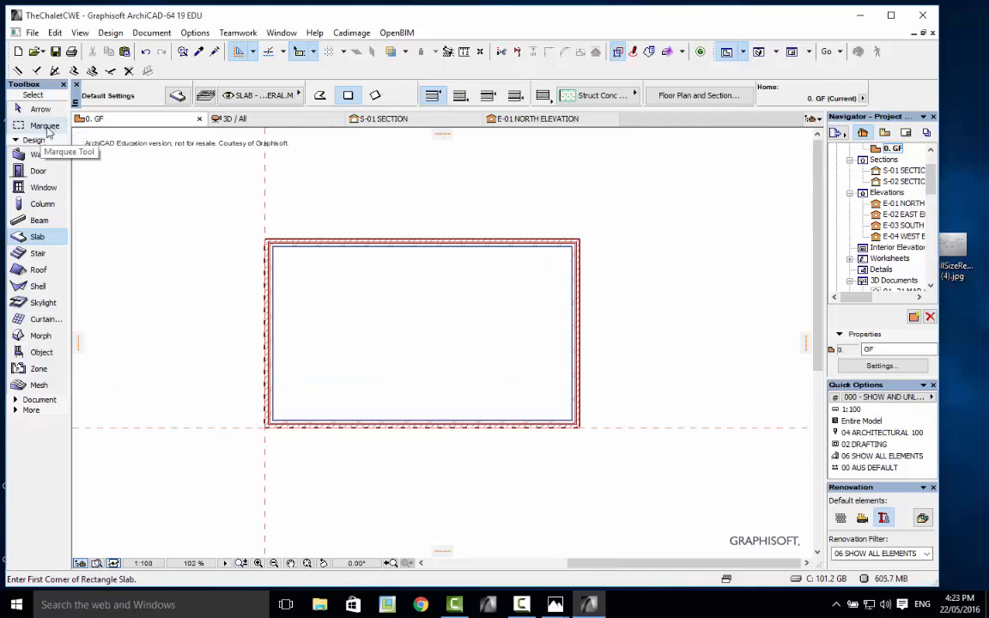
click(45, 126)
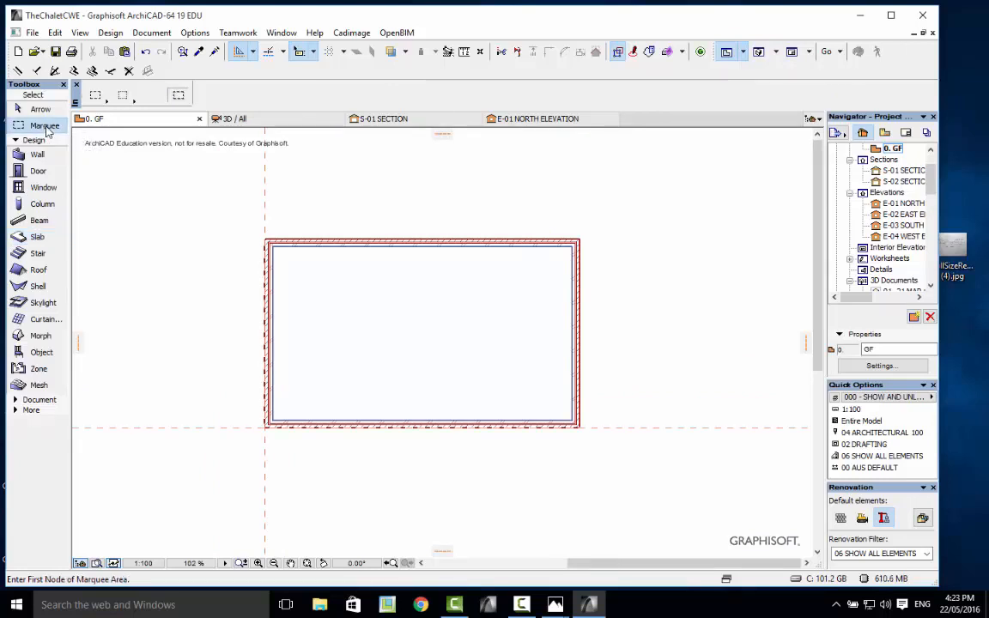
click(198, 186)
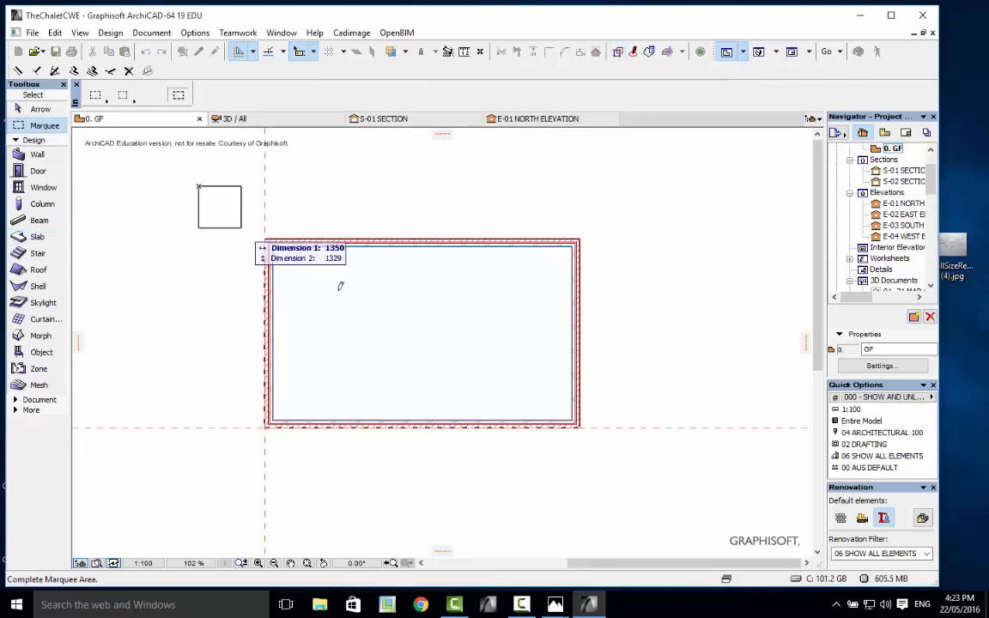
click(654, 338)
right_click(601, 199)
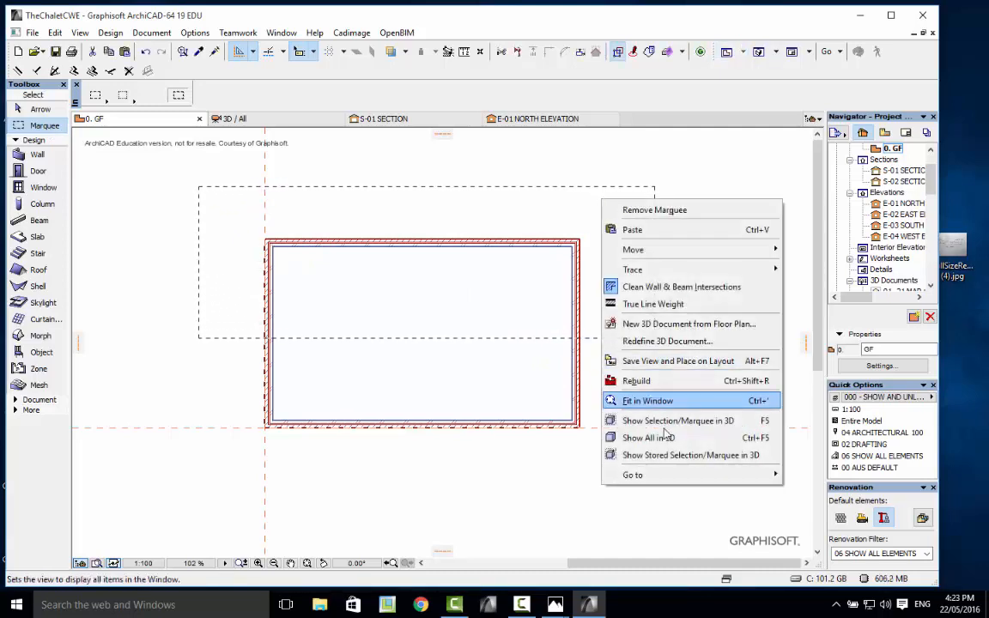
click(707, 424)
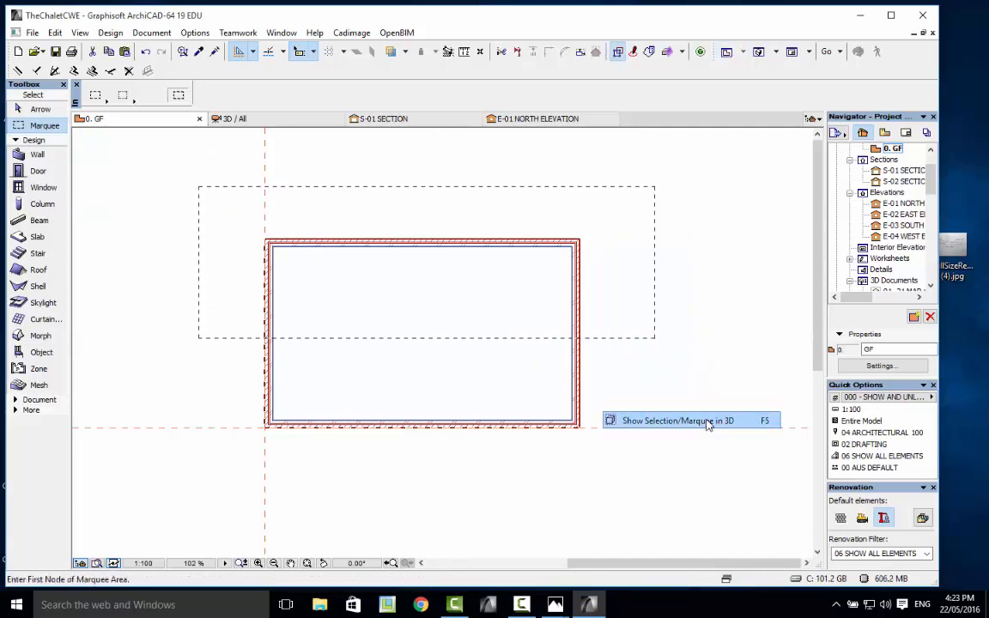
Examine the cut brick wall and the concrete and timber floor layers at the chalet's corner in 3D.
scroll(472, 377, down, 3)
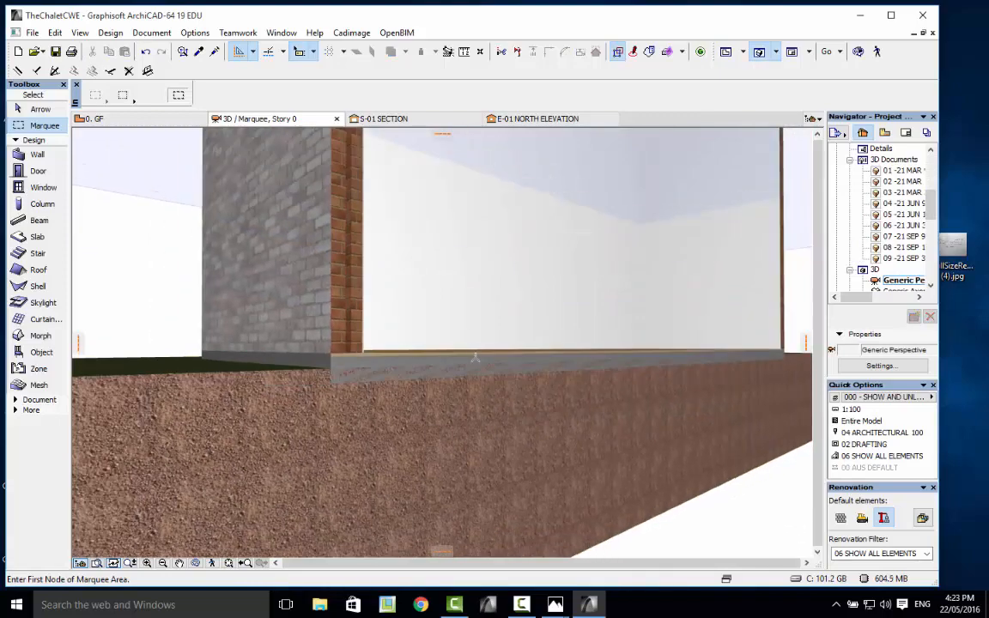
scroll(347, 331, up, 1)
scroll(327, 339, up, 3)
scroll(326, 339, down, 4)
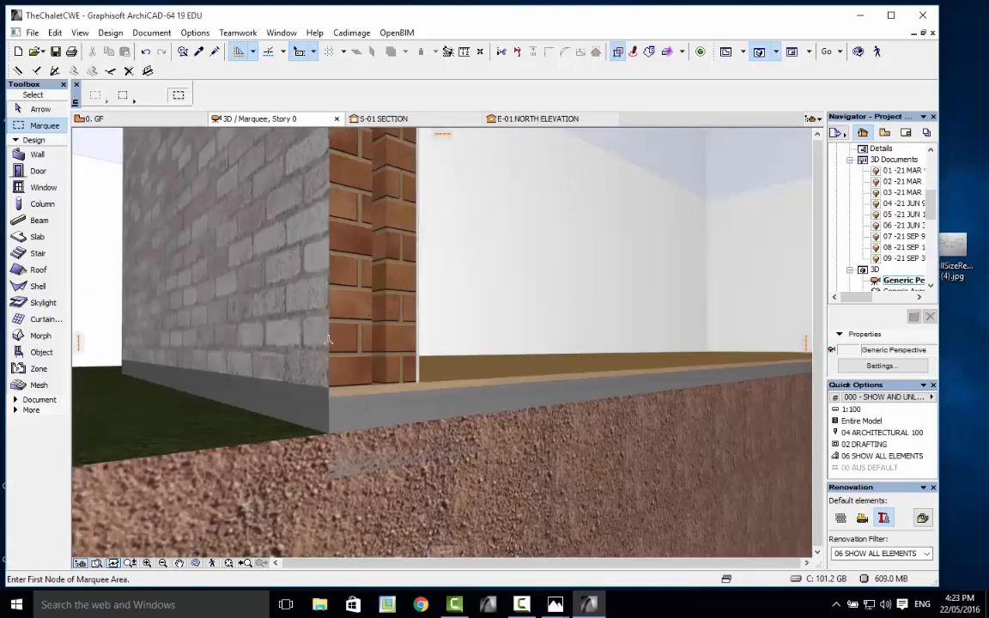
scroll(327, 378, up, 4)
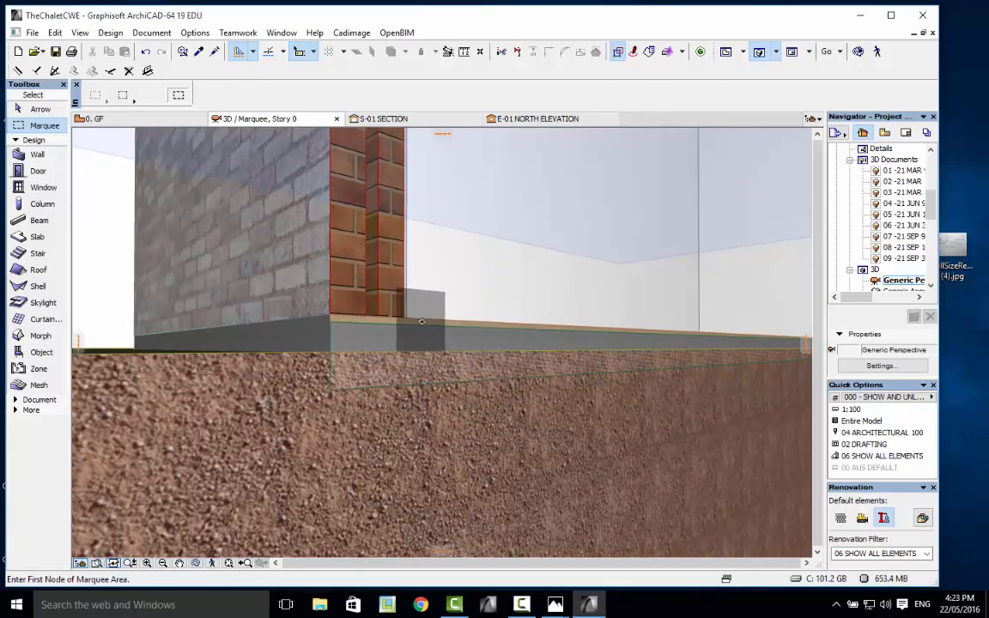
click(197, 564)
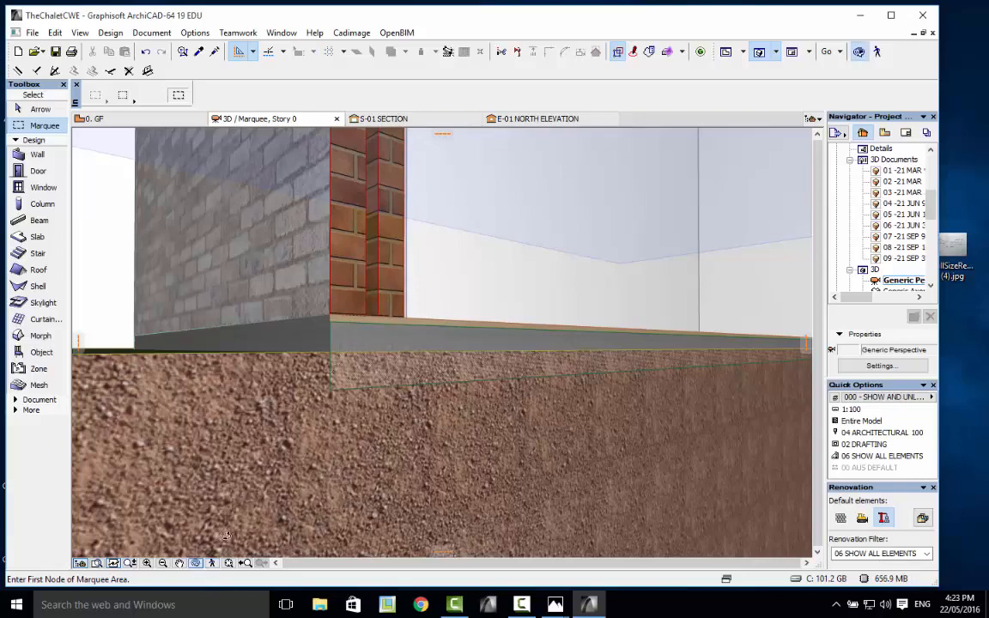
drag(353, 319, 337, 339)
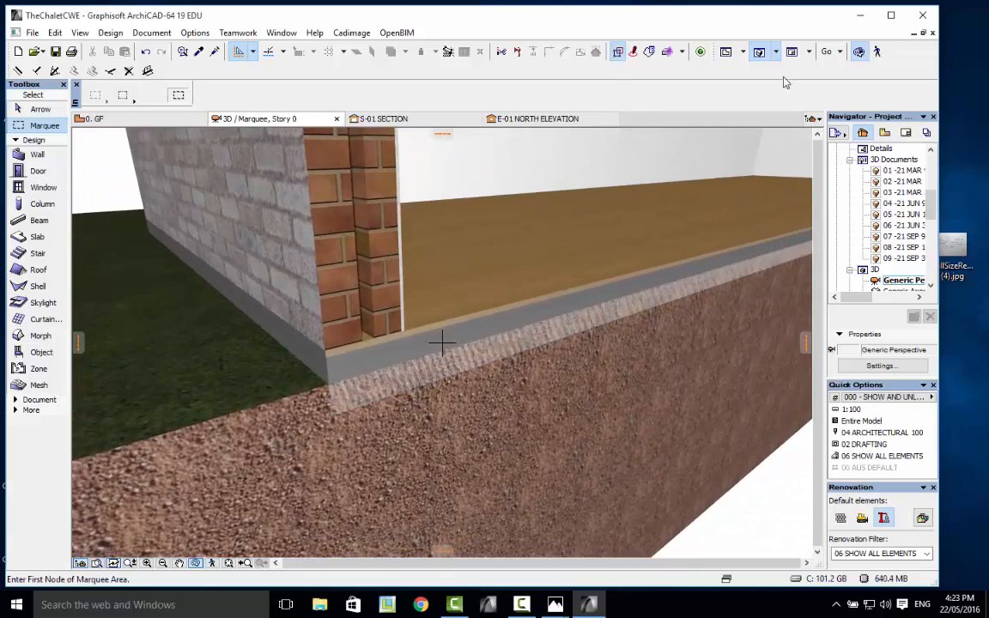
Show the whole model in 3D again and remove the marquee from the ground floor plan.
right_click(468, 262)
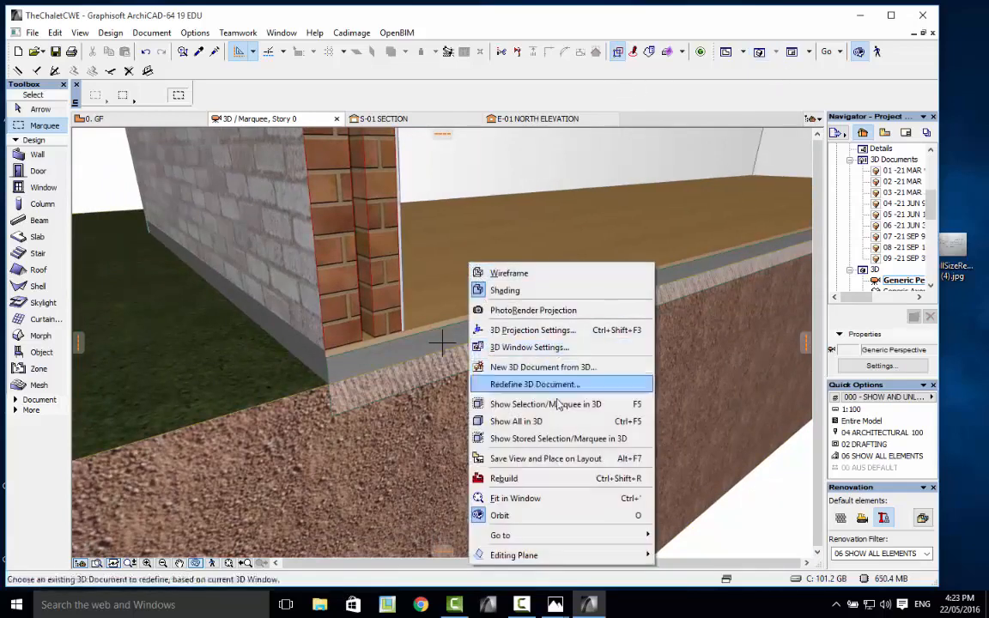
click(537, 420)
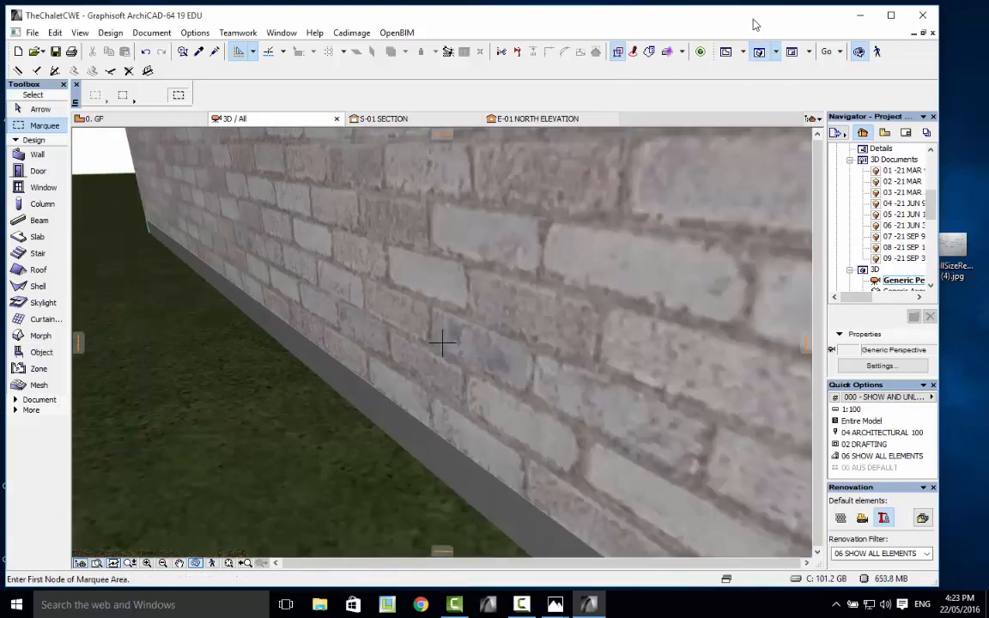
click(726, 54)
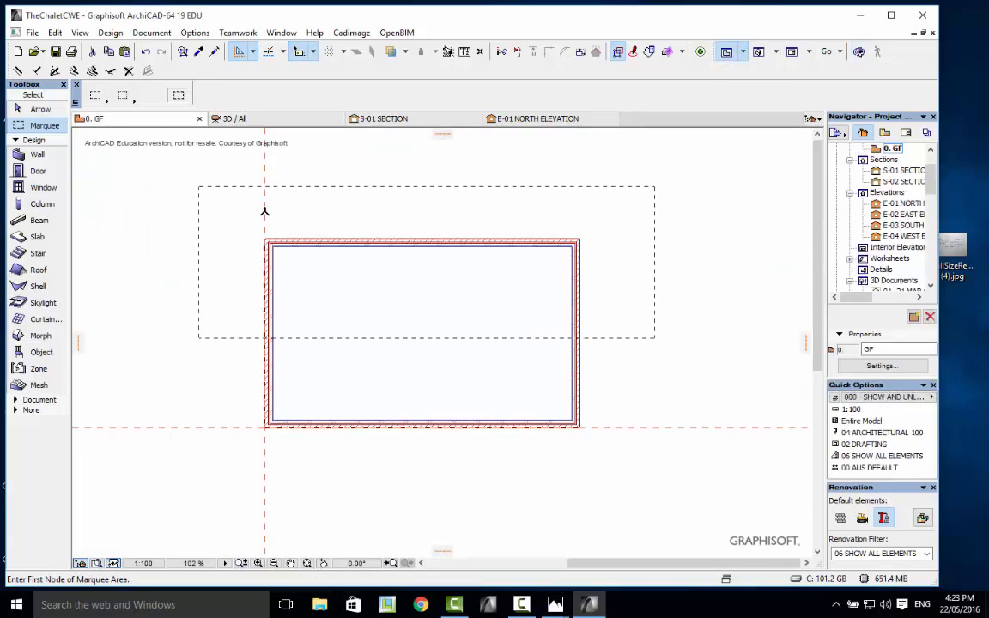
right_click(606, 198)
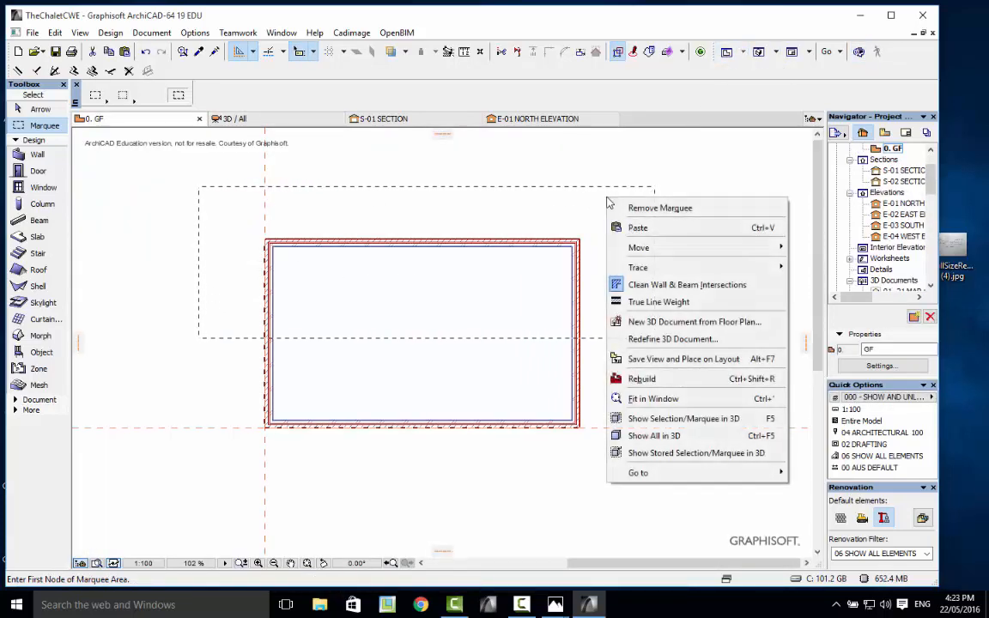
click(658, 208)
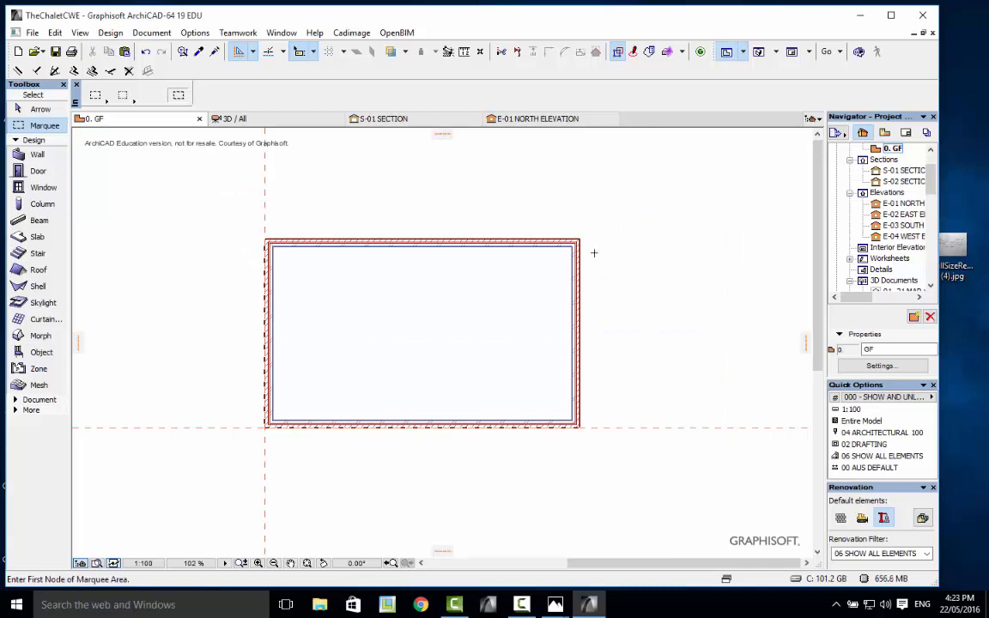
Delete the horizontal and vertical guide lines running along the chalet's outer walls.
click(307, 563)
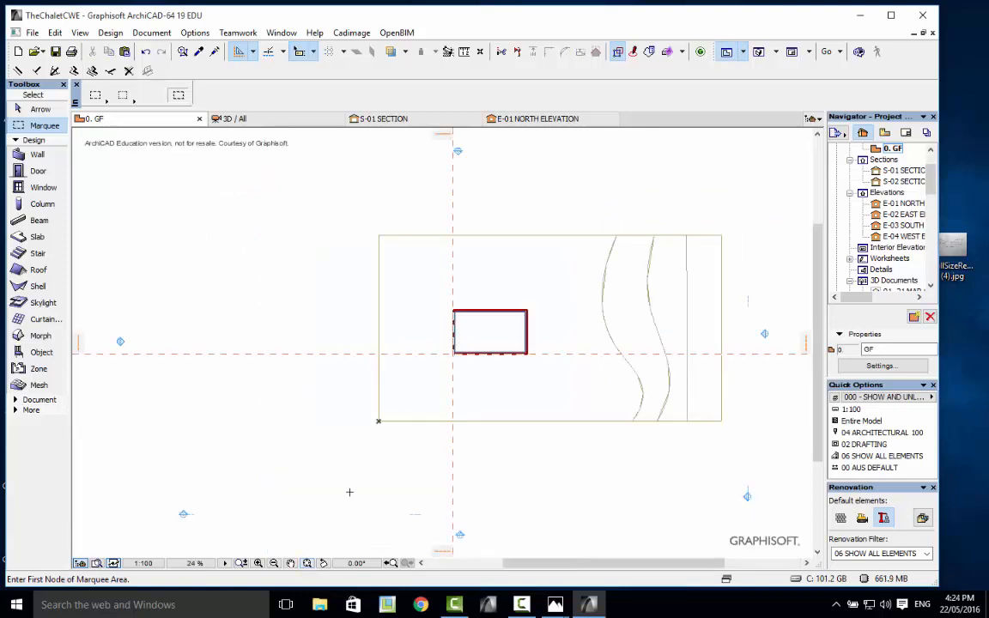
scroll(626, 355, up, 4)
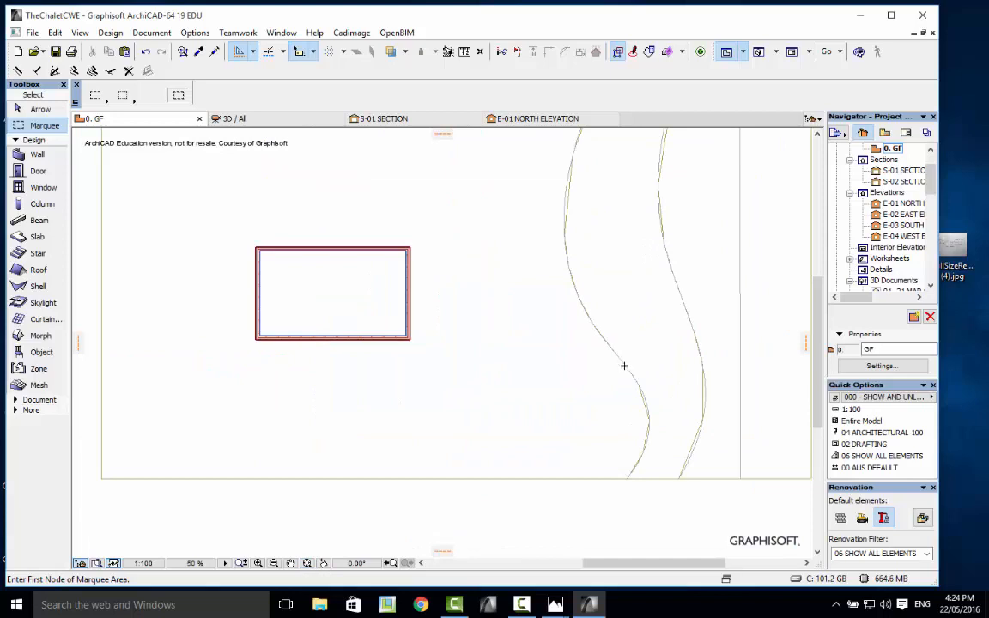
click(36, 109)
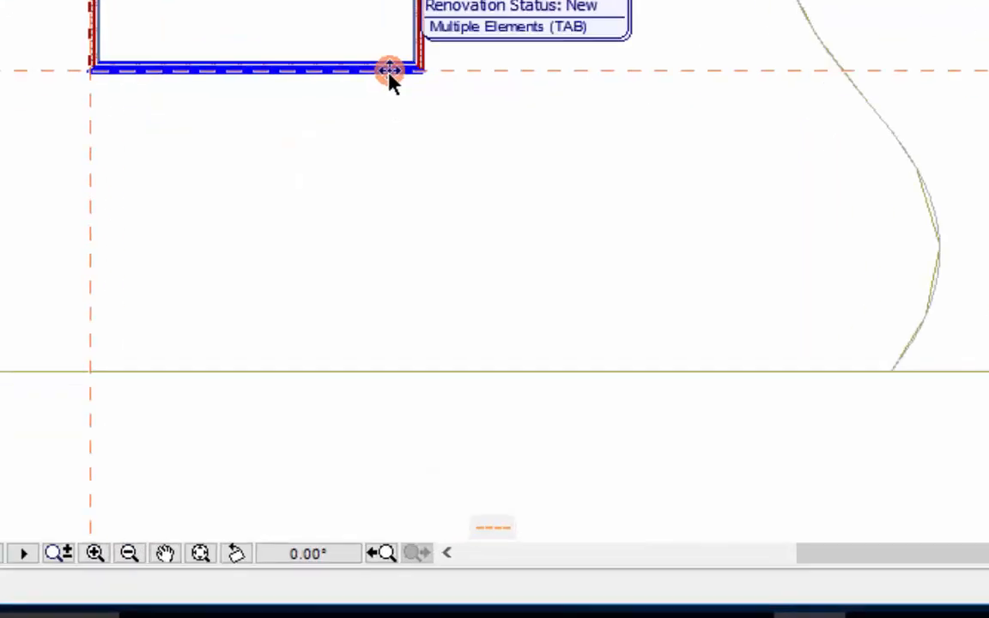
click(395, 341)
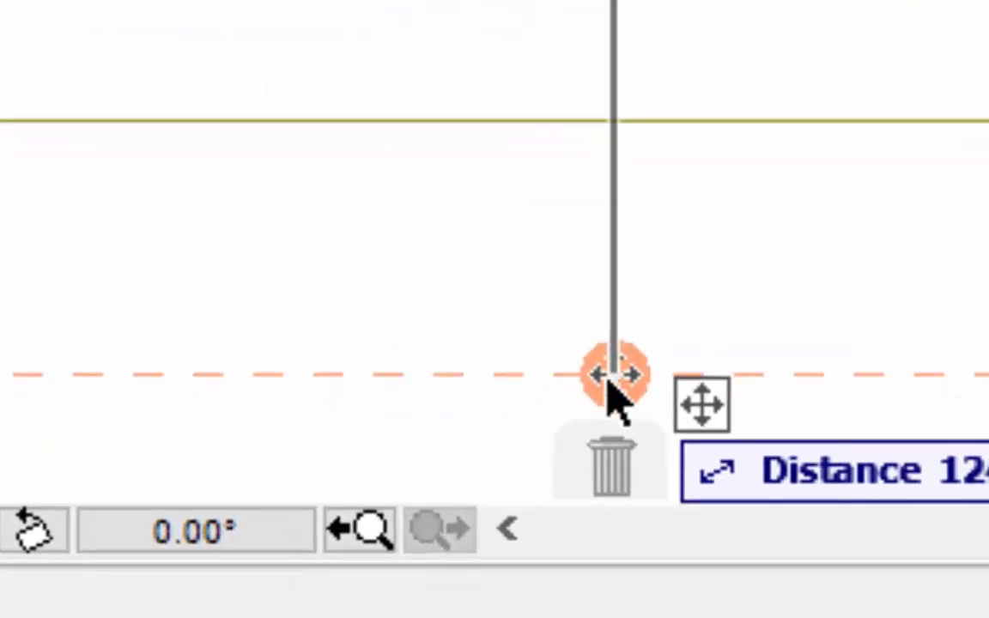
click(614, 478)
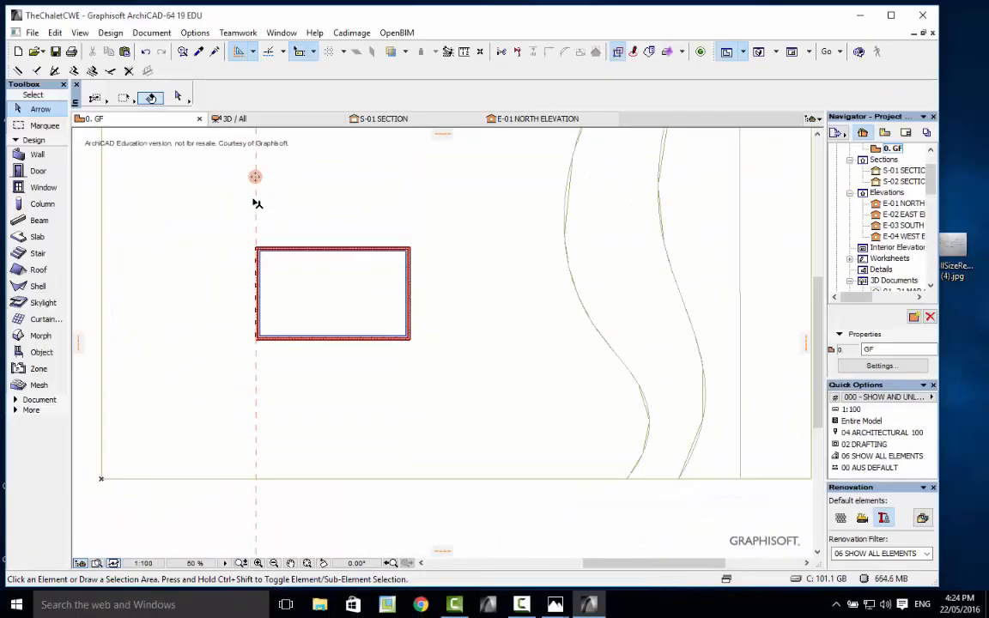
drag(256, 177, 147, 319)
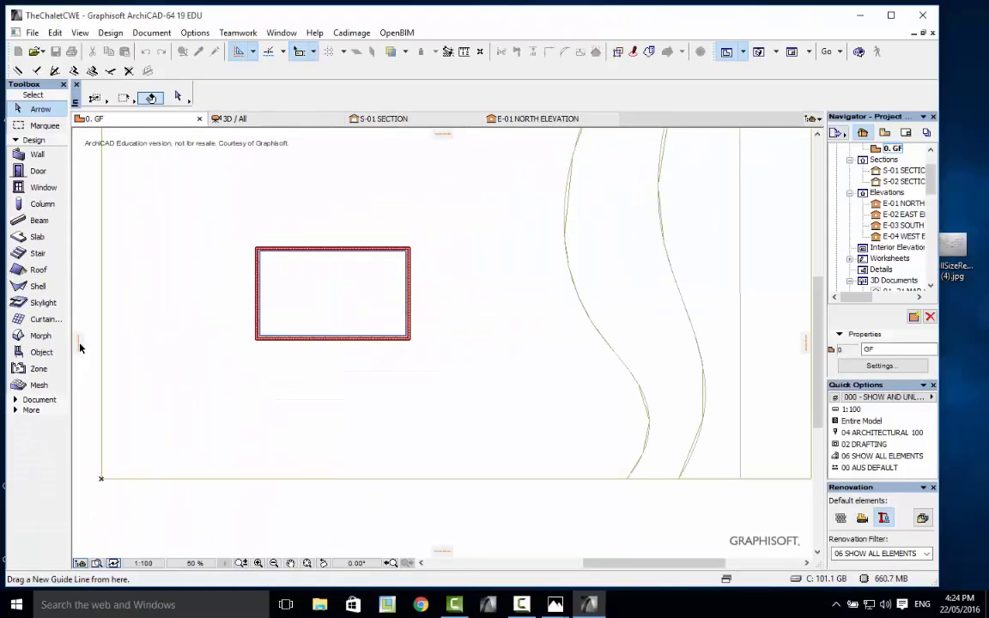
Place a vertical guide line along the chalet's left outer wall face and a horizontal one along its lower outer wall face.
drag(79, 346, 86, 349)
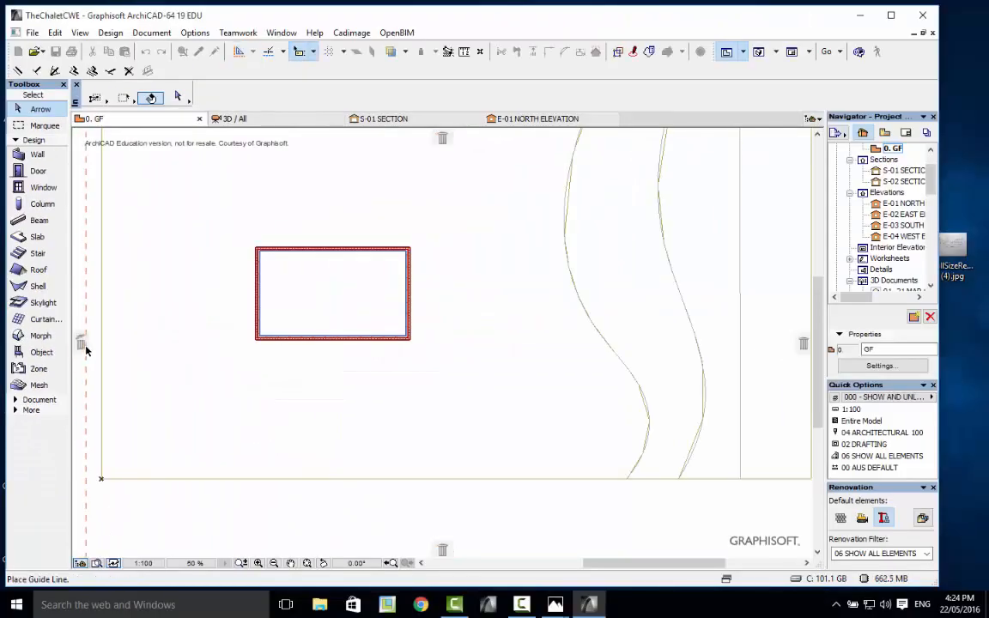
drag(259, 301, 259, 300)
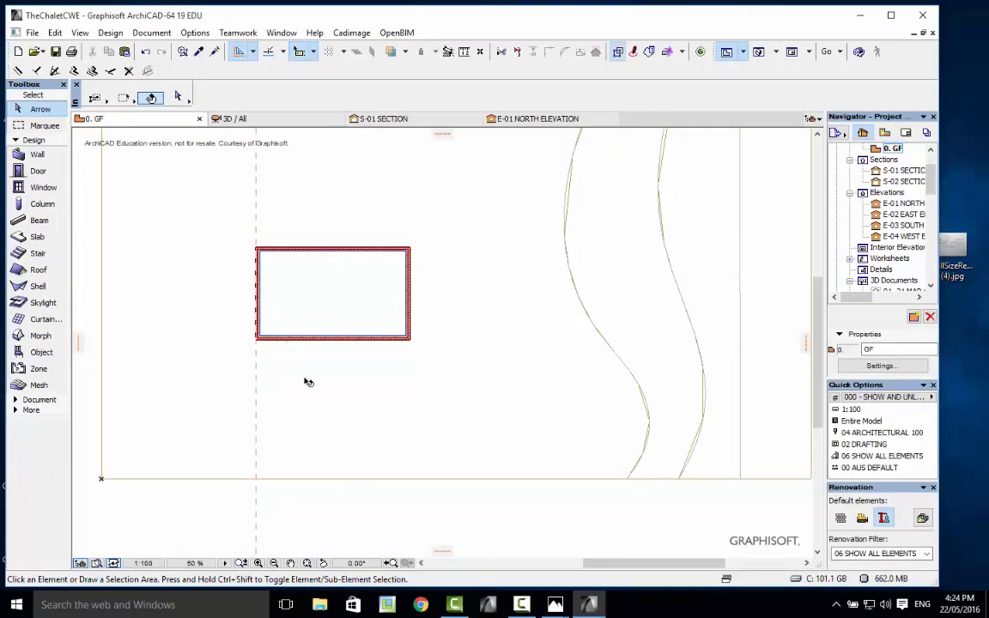
drag(441, 554, 404, 451)
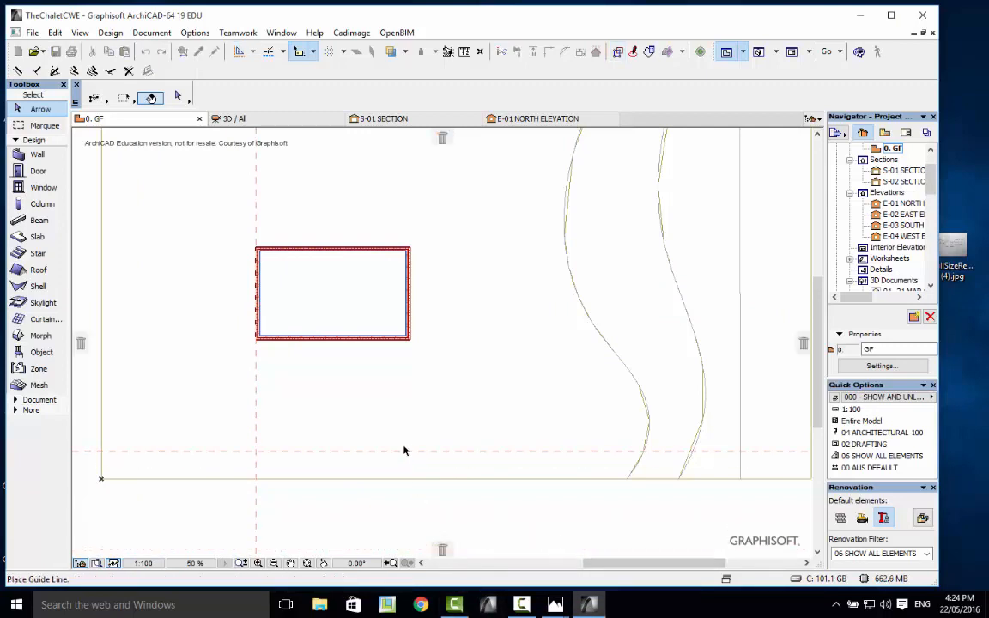
scroll(319, 363, down, 2)
drag(324, 362, 325, 274)
scroll(298, 370, up, 8)
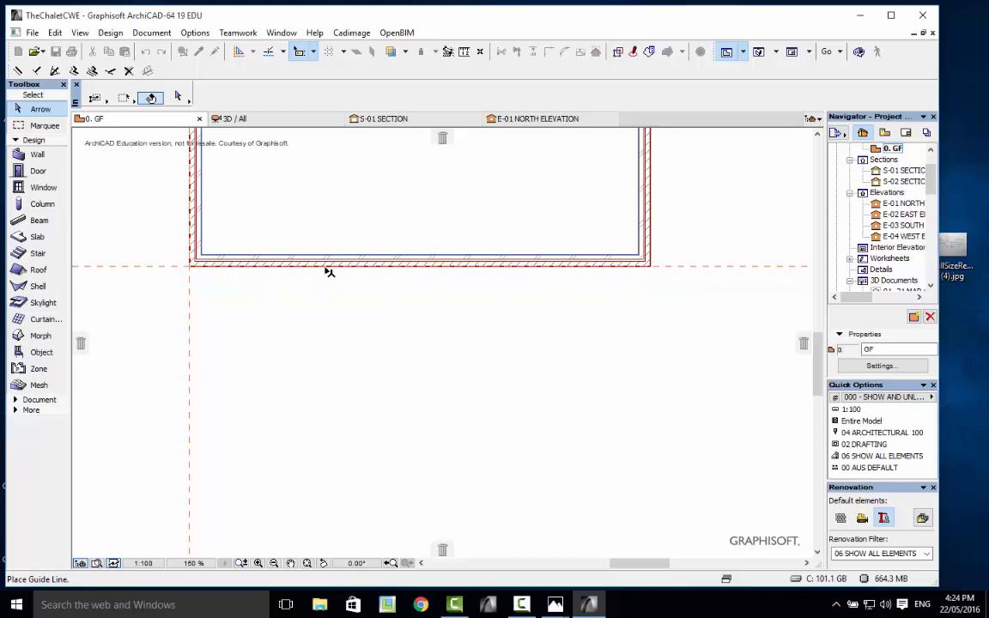
click(315, 414)
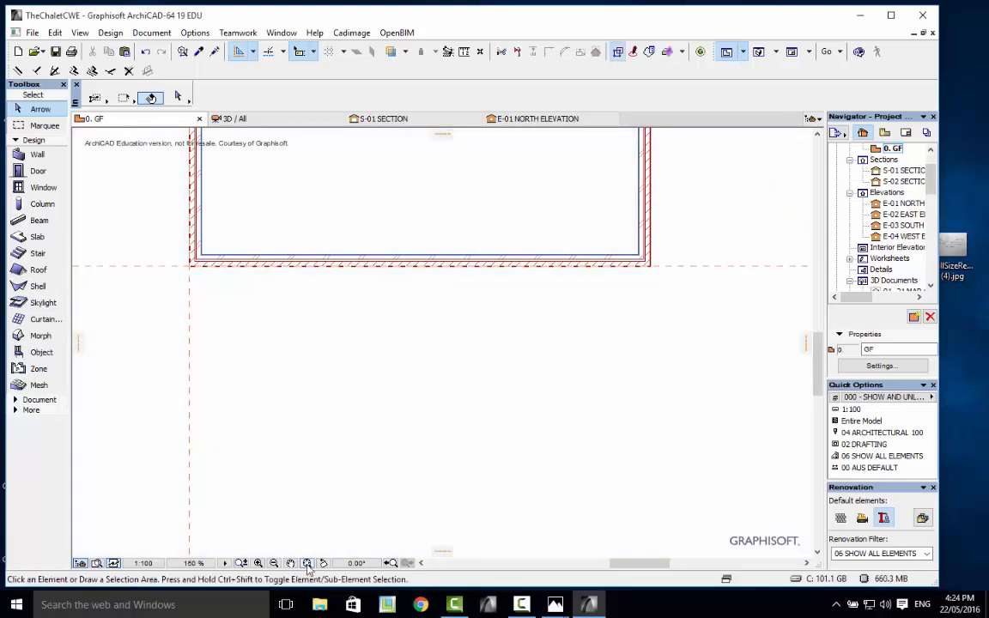
click(306, 564)
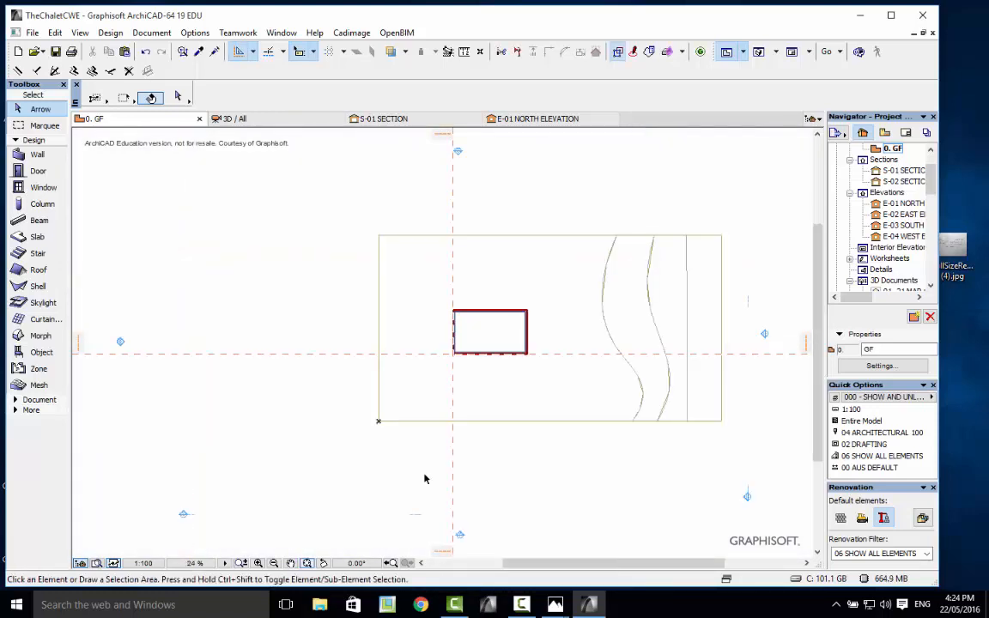